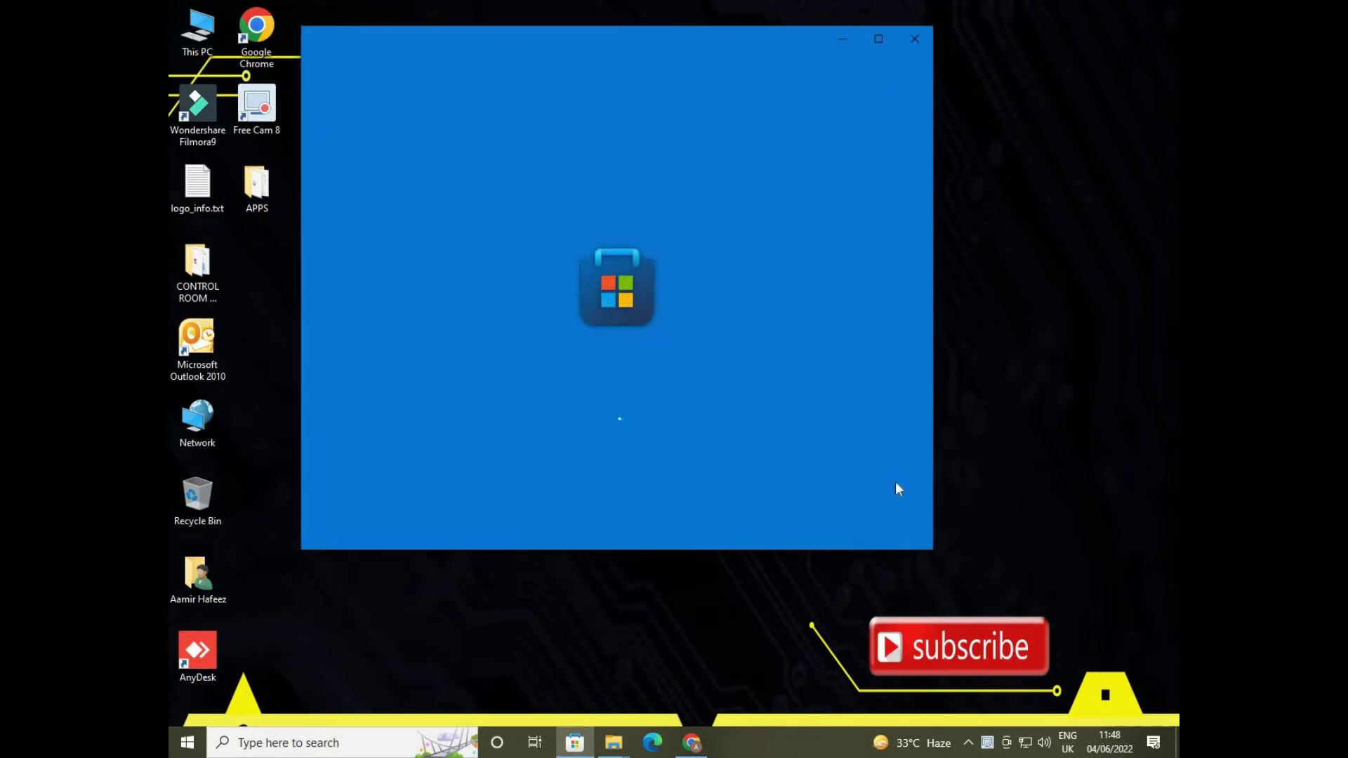
{"action": "left_click_drag", "start_coordinate": [671, 36], "coordinate": [705, 36]}
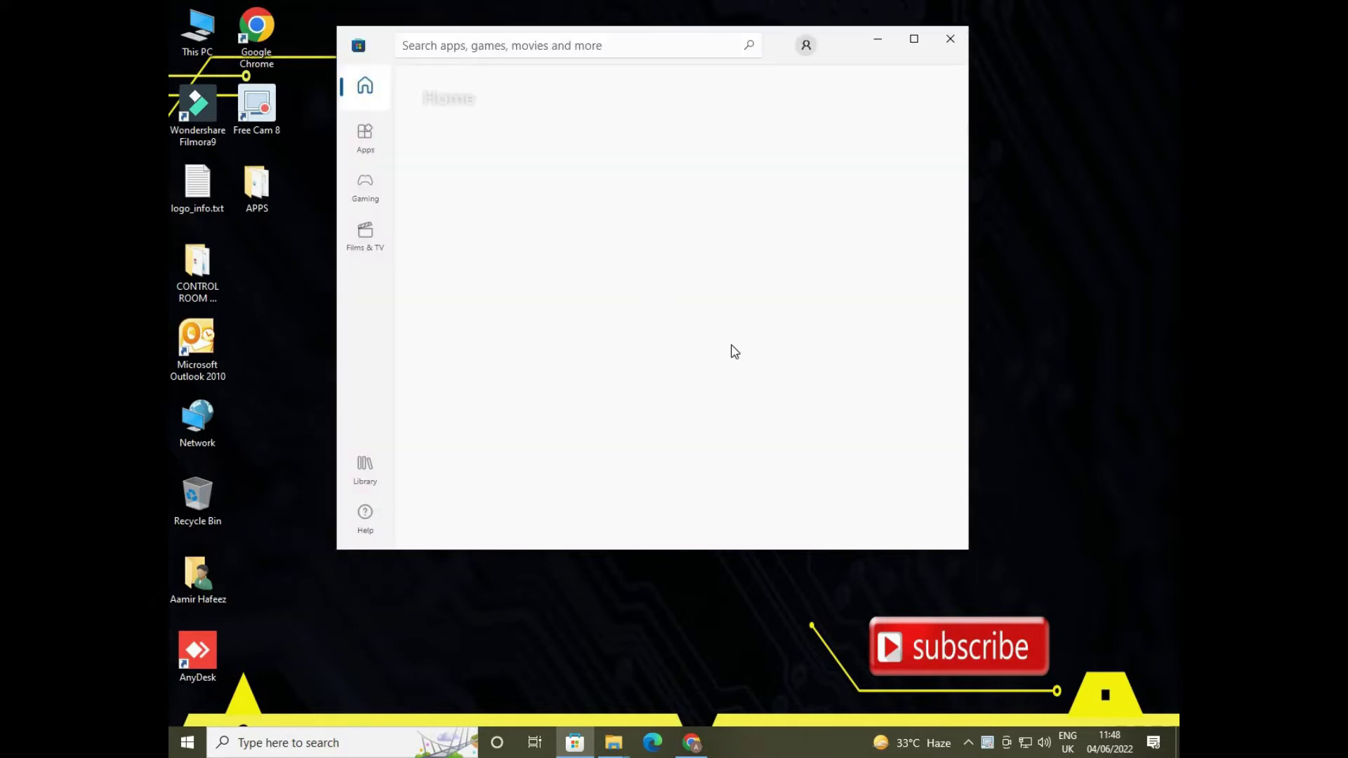
{"action": "left_click", "coordinate": [346, 743]}
{"action": "type", "text": "APP"}
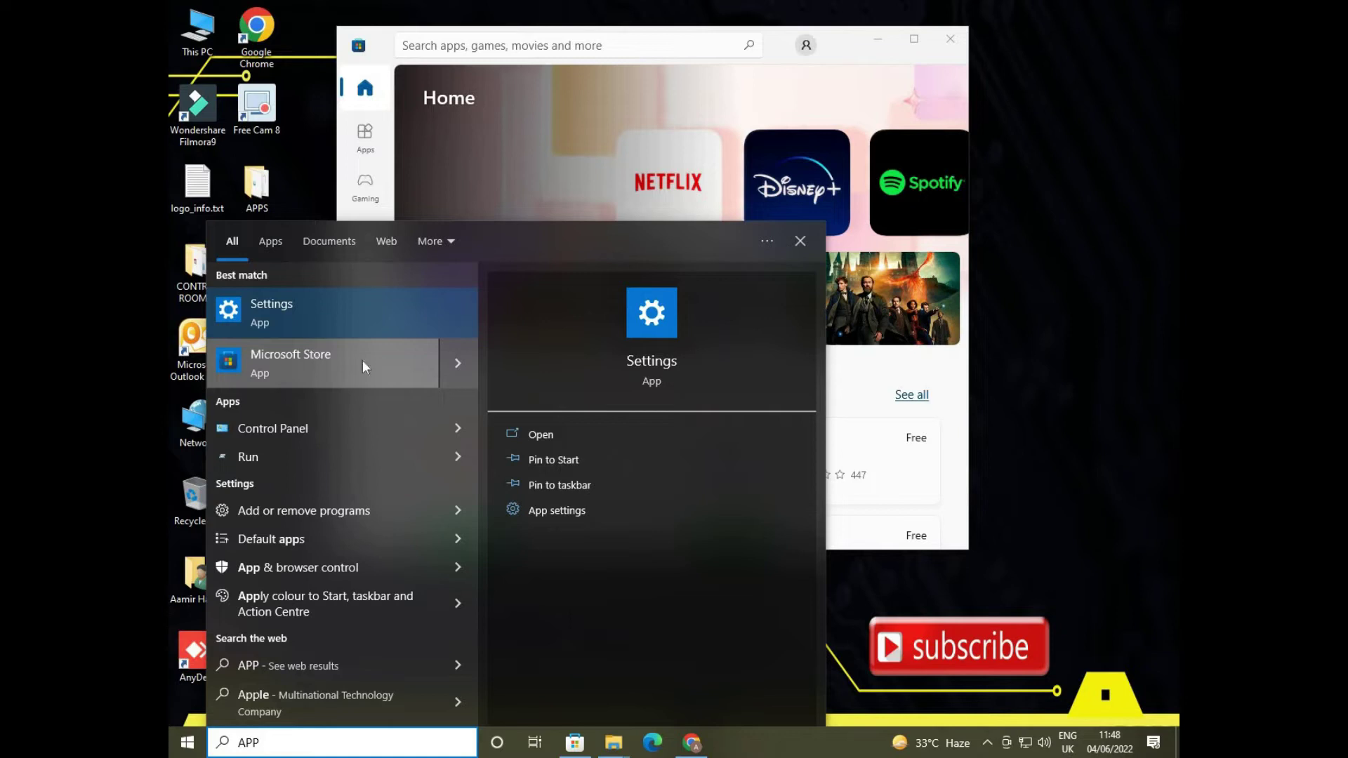
{"action": "left_click", "coordinate": [847, 65]}
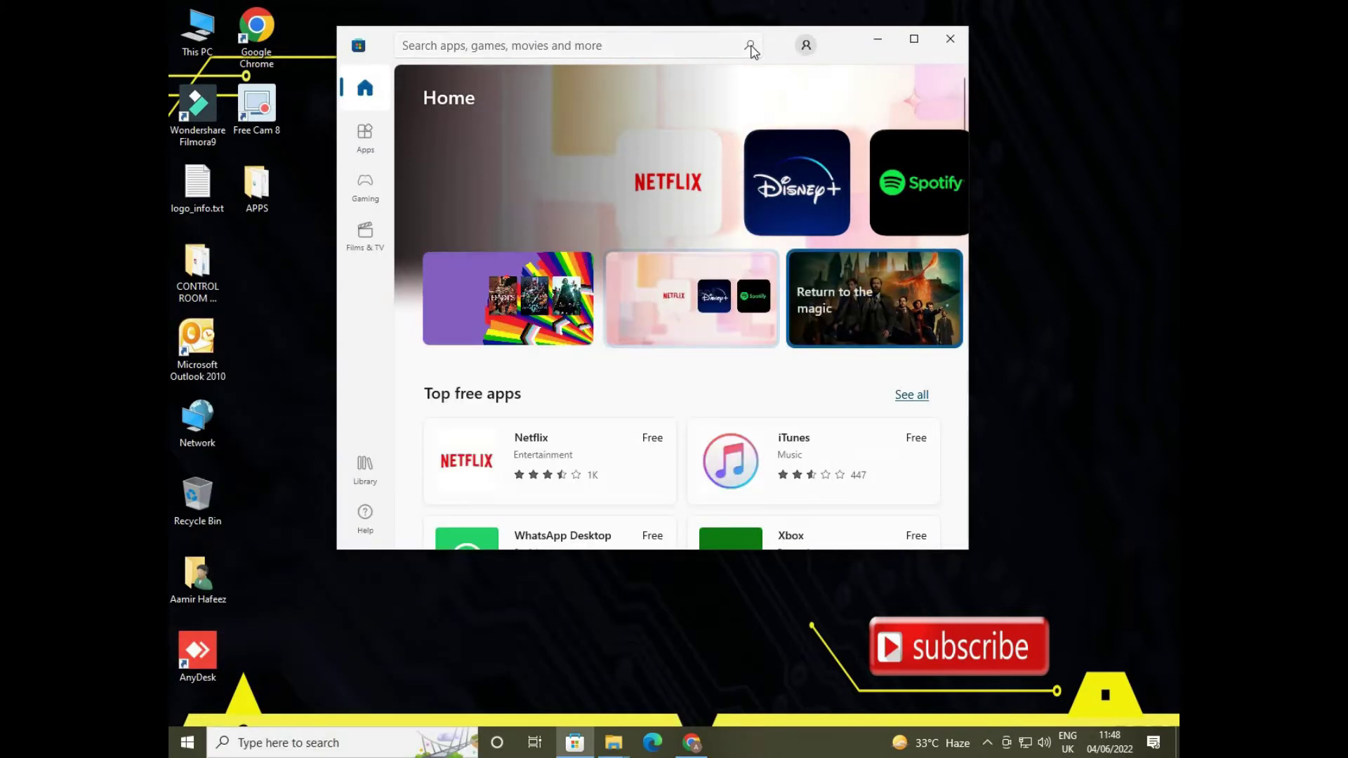
Maximize the Microsoft Store window and start a search from its Apps section.
{"action": "left_click", "coordinate": [914, 39]}
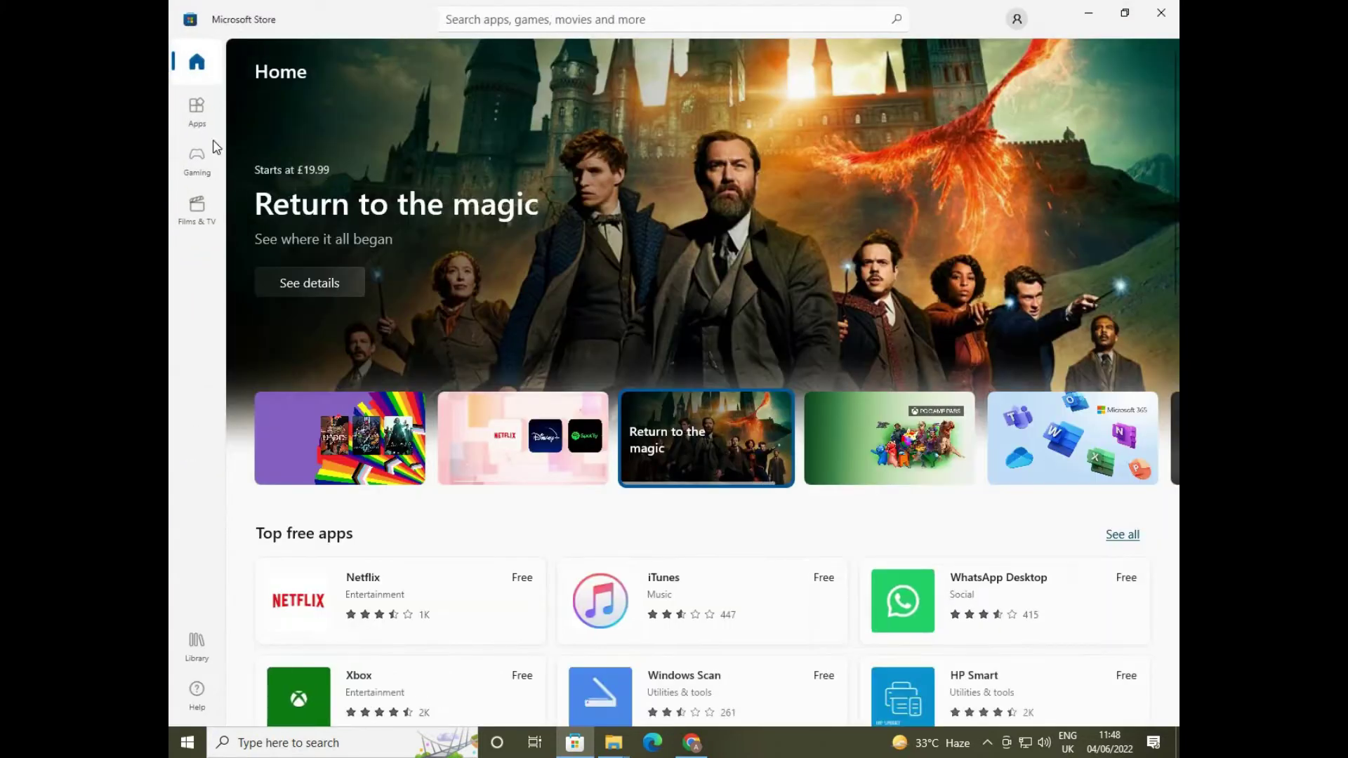
{"action": "left_click", "coordinate": [198, 113]}
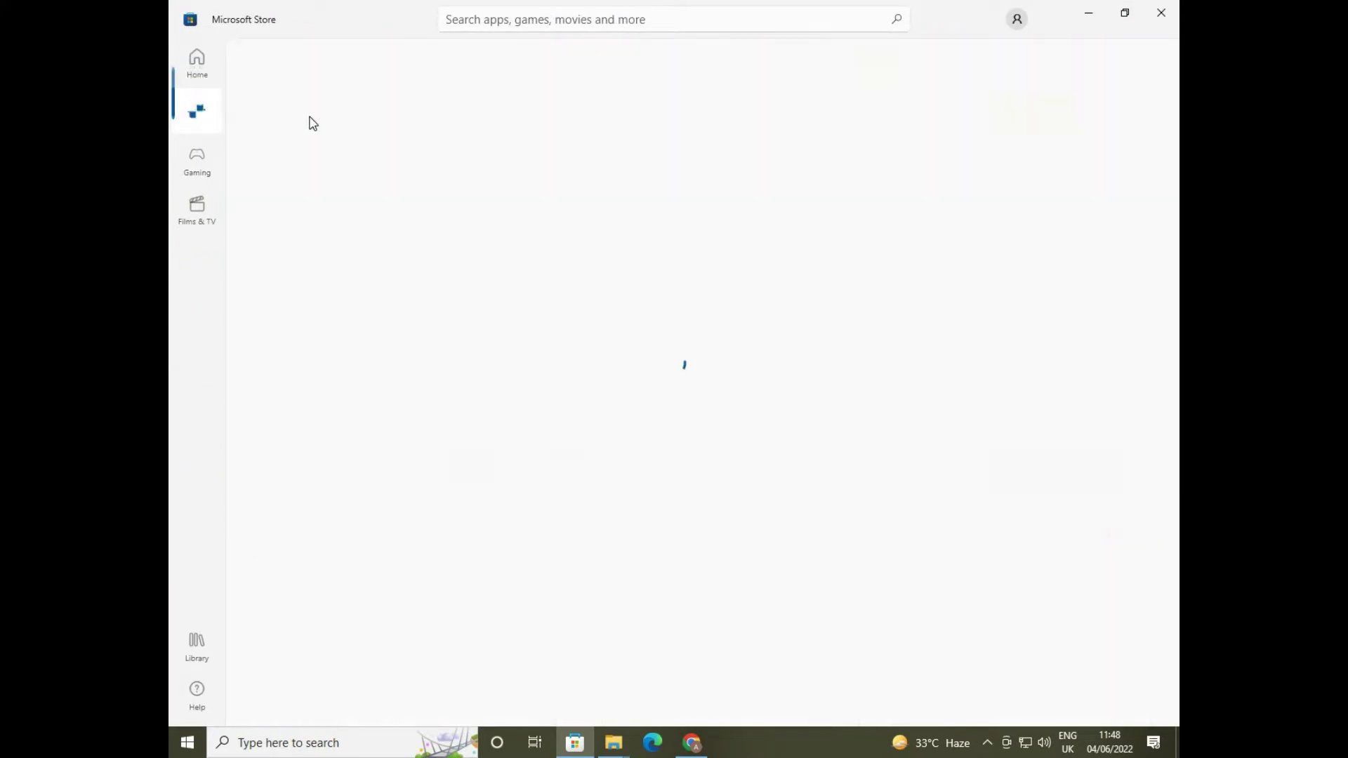
{"action": "left_click", "coordinate": [546, 19]}
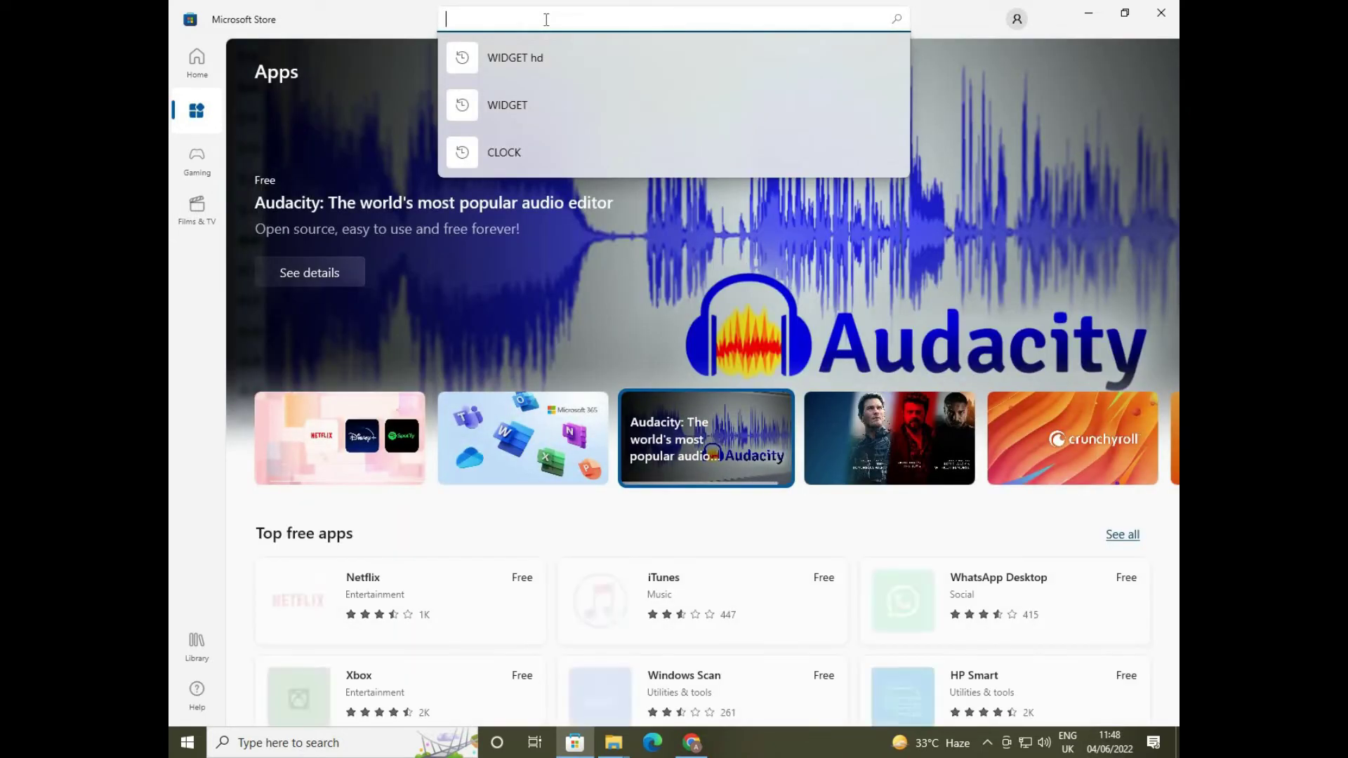
{"action": "type", "text": "WIGET"}
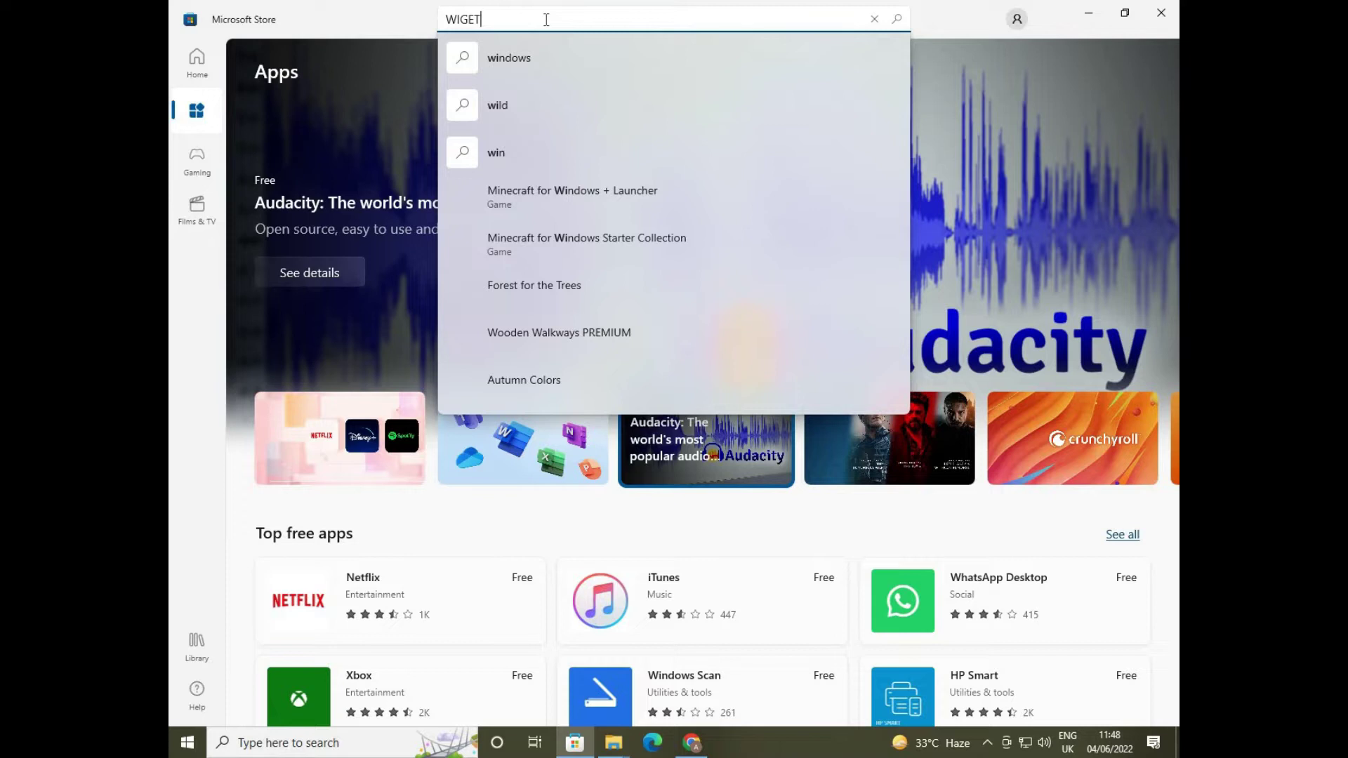
{"action": "key", "text": "BackSpace"}
{"action": "key", "text": "BackSpace"}
{"action": "key", "text": "BackSpace"}
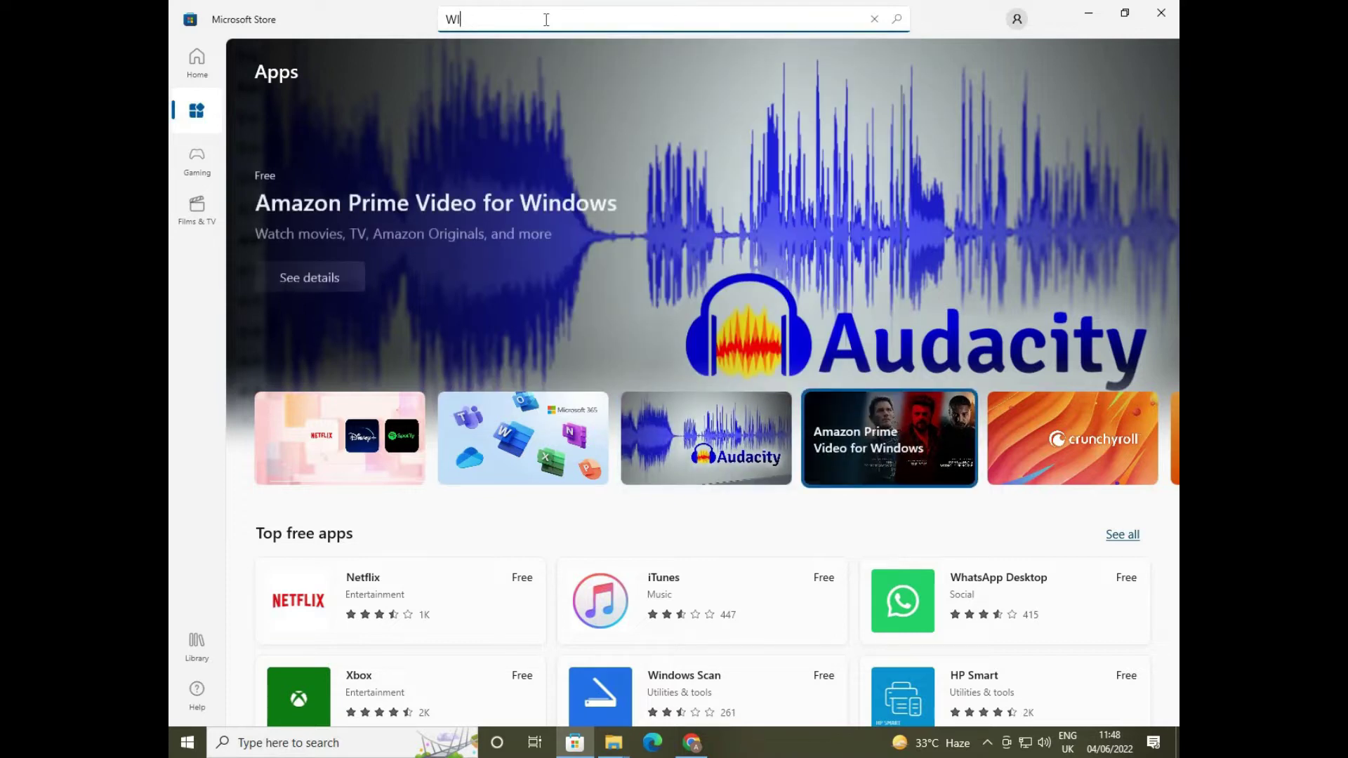
{"action": "key", "text": "BackSpace"}
{"action": "key", "text": "BackSpace"}
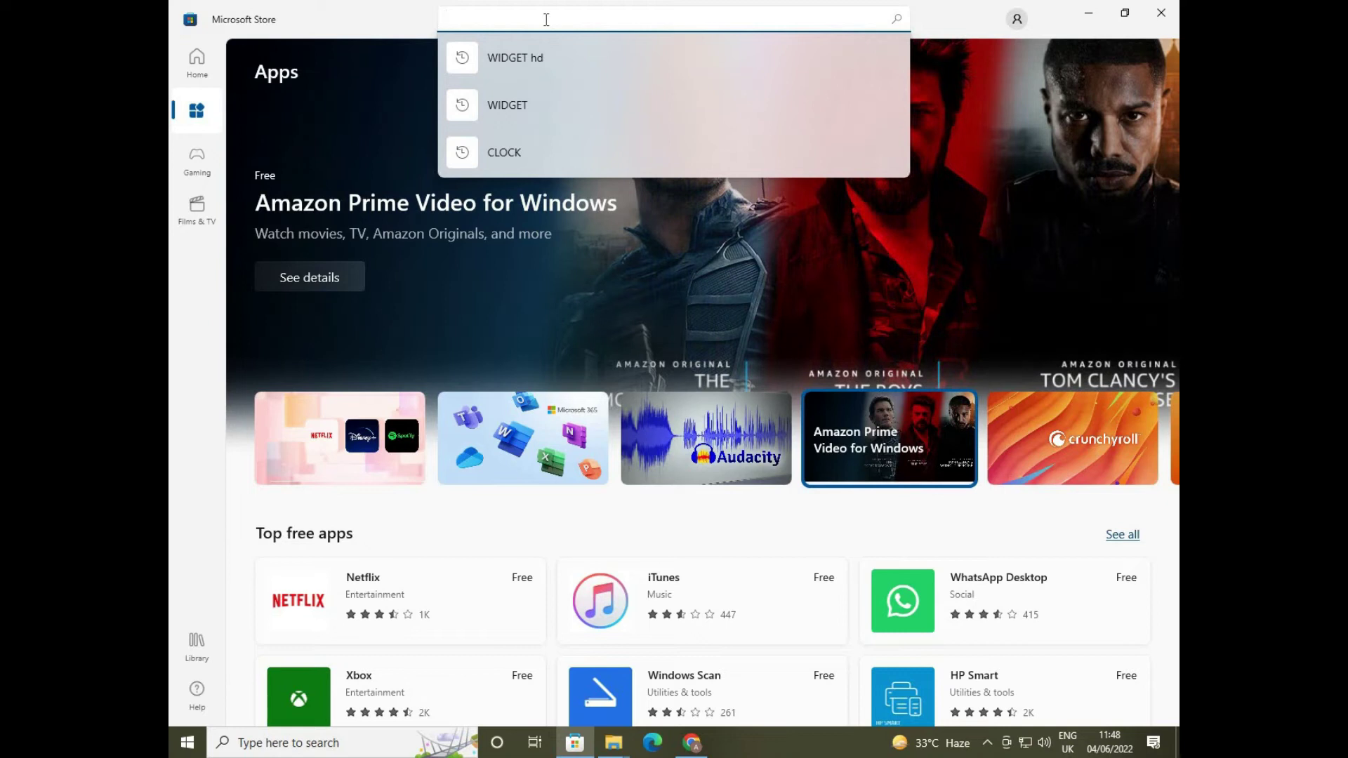
Search the store for "widget hd" and open the Widget Launcher app from its product page.
{"action": "type", "text": "widget"}
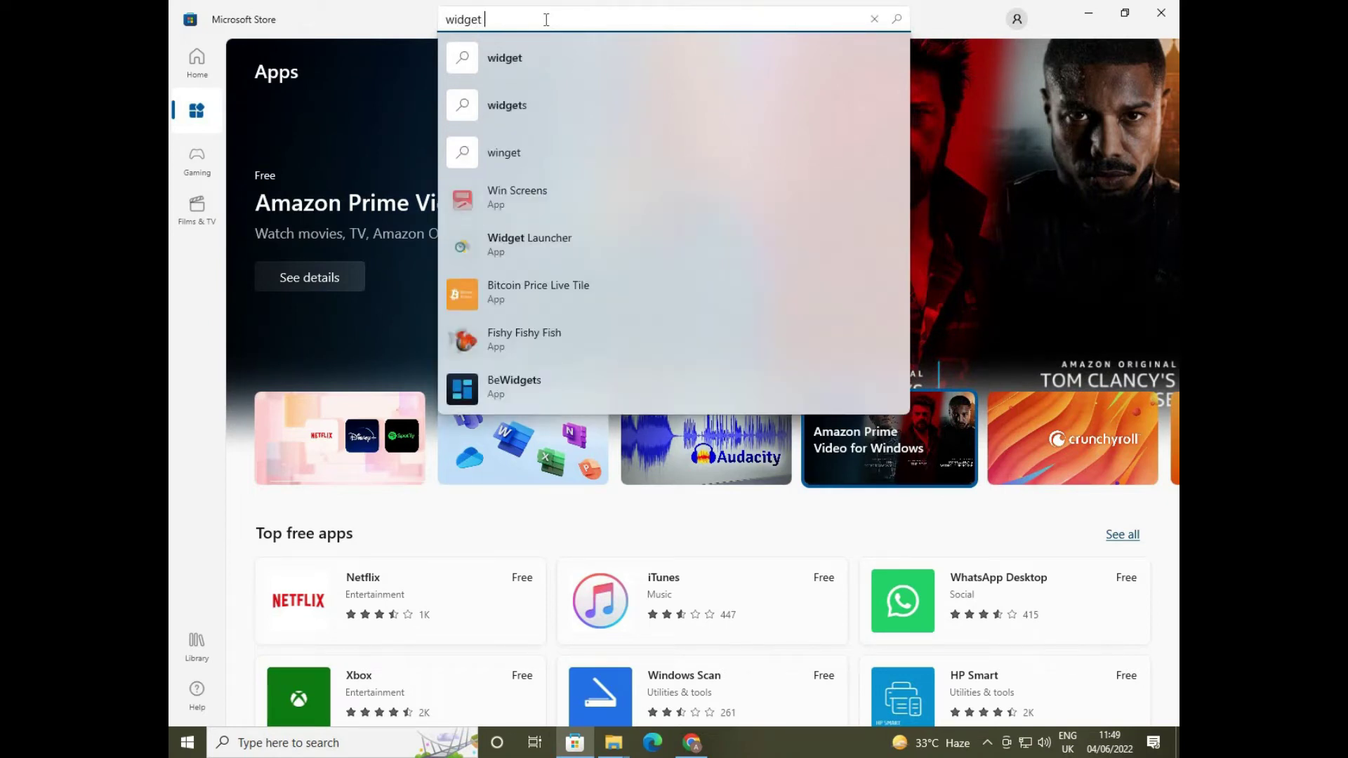
{"action": "type", "text": " hd"}
{"action": "key", "text": "Return"}
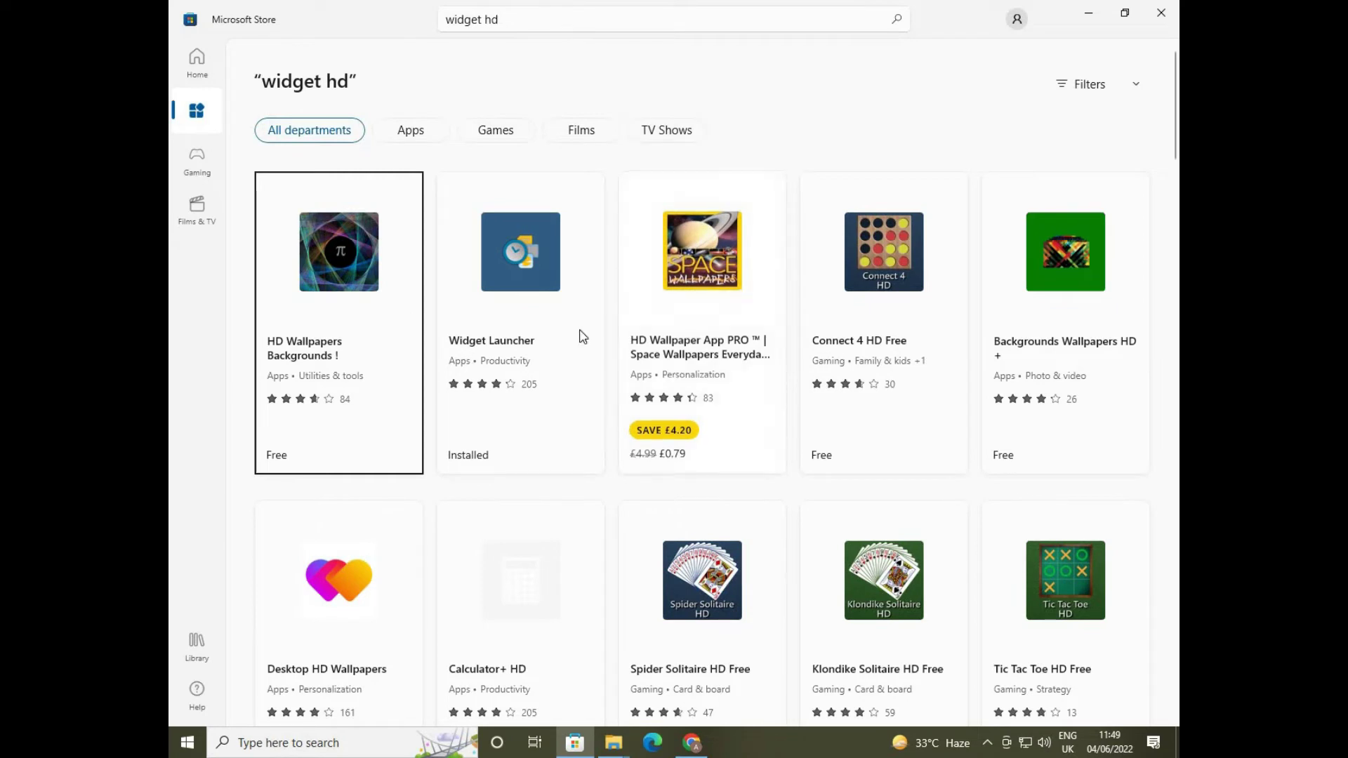
{"action": "left_click", "coordinate": [523, 321]}
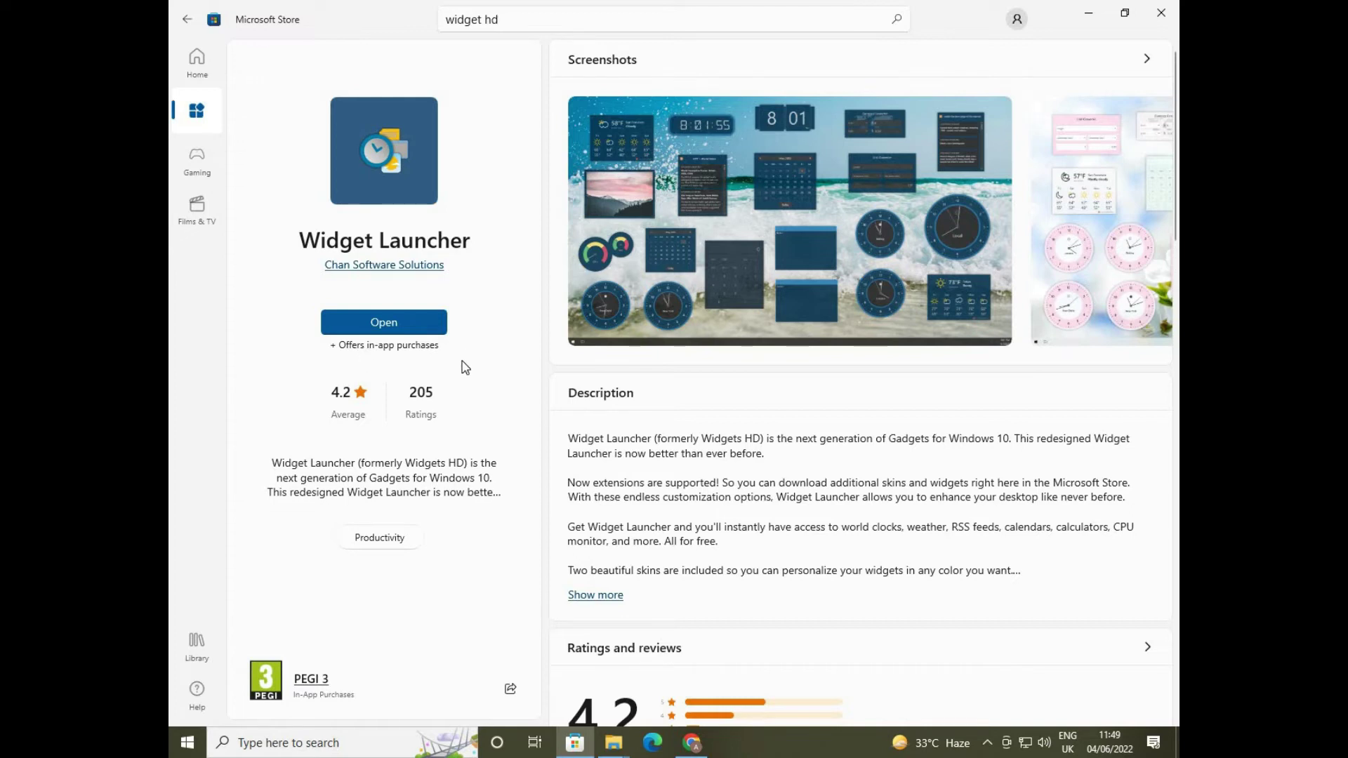
{"action": "left_click", "coordinate": [397, 327]}
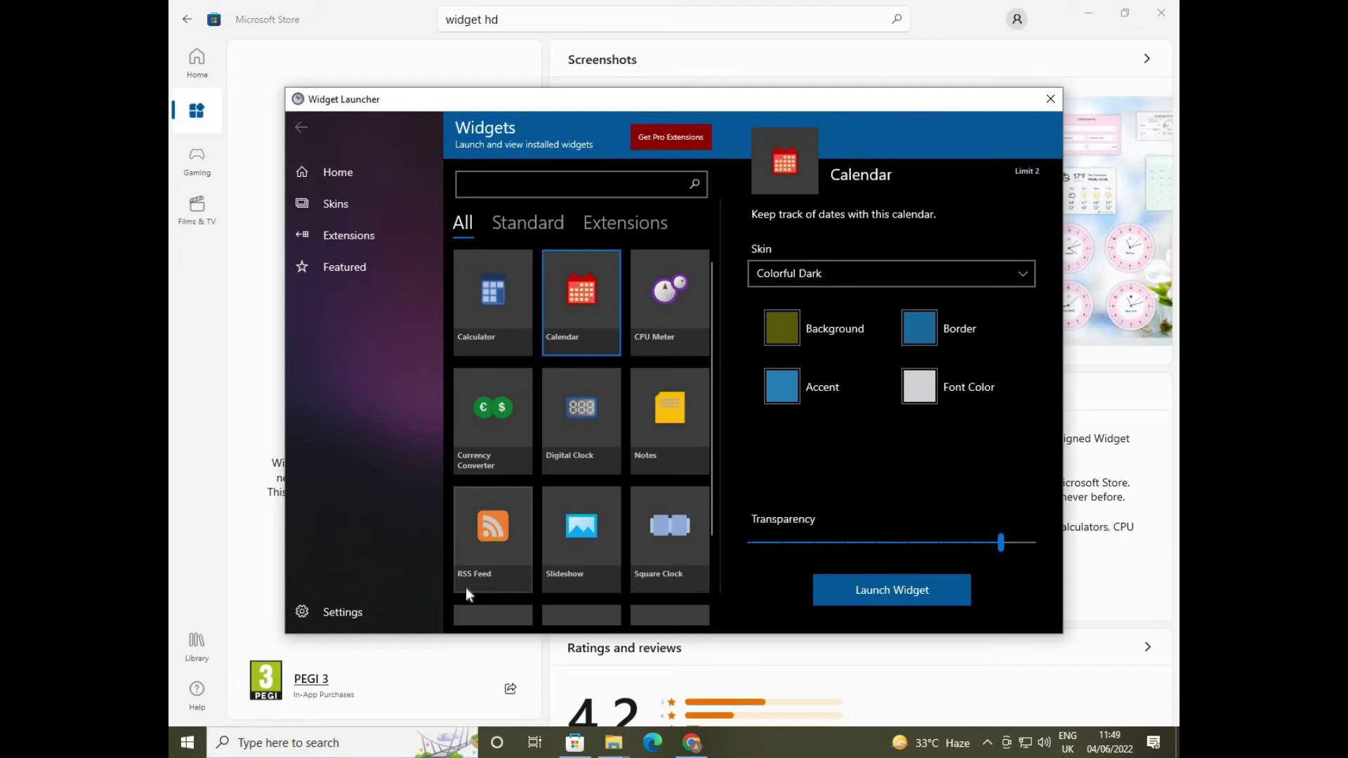
Examine the details of the available widgets, including Digital Clock, RSS Feed, Square Clock, World Clock and Unit Converter.
{"action": "left_click", "coordinate": [485, 317]}
{"action": "left_click", "coordinate": [555, 314]}
{"action": "left_click", "coordinate": [634, 320]}
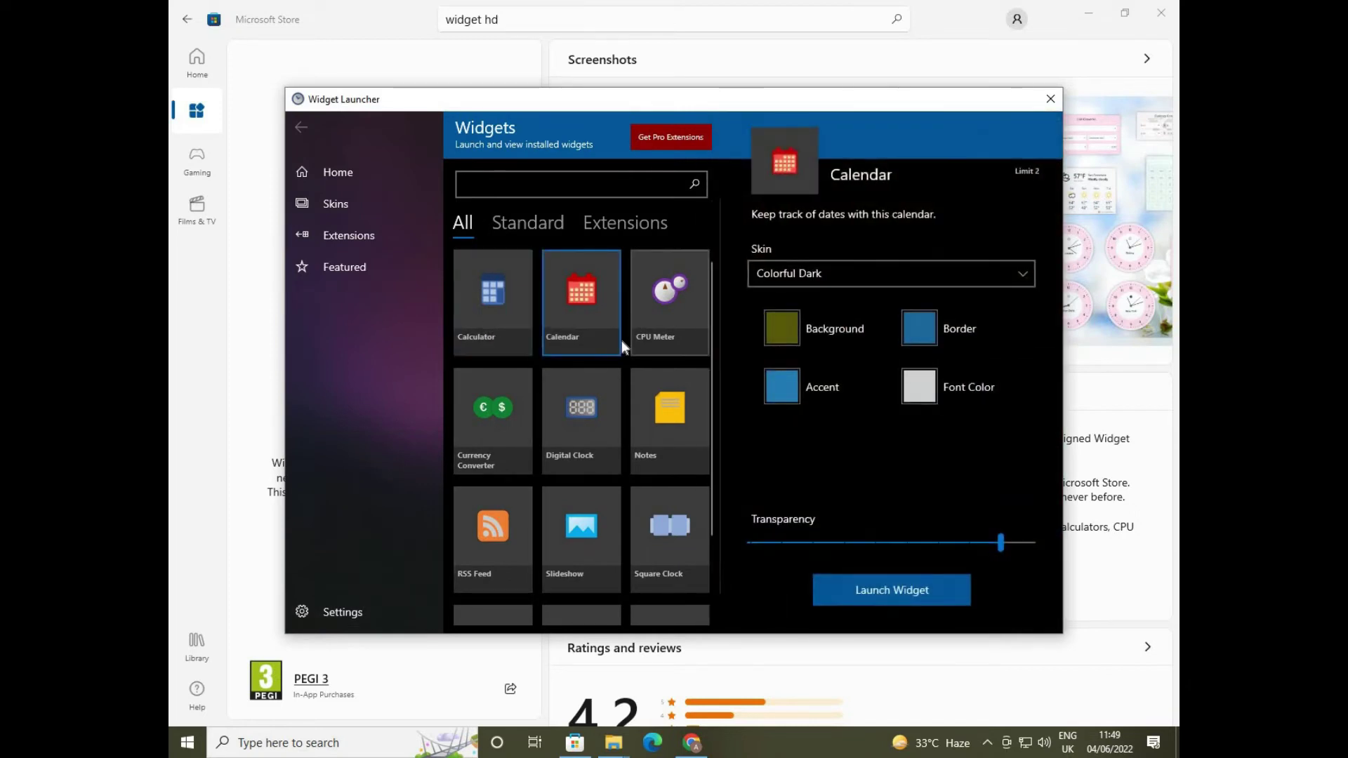
{"action": "left_click", "coordinate": [509, 416]}
{"action": "left_click", "coordinate": [560, 415]}
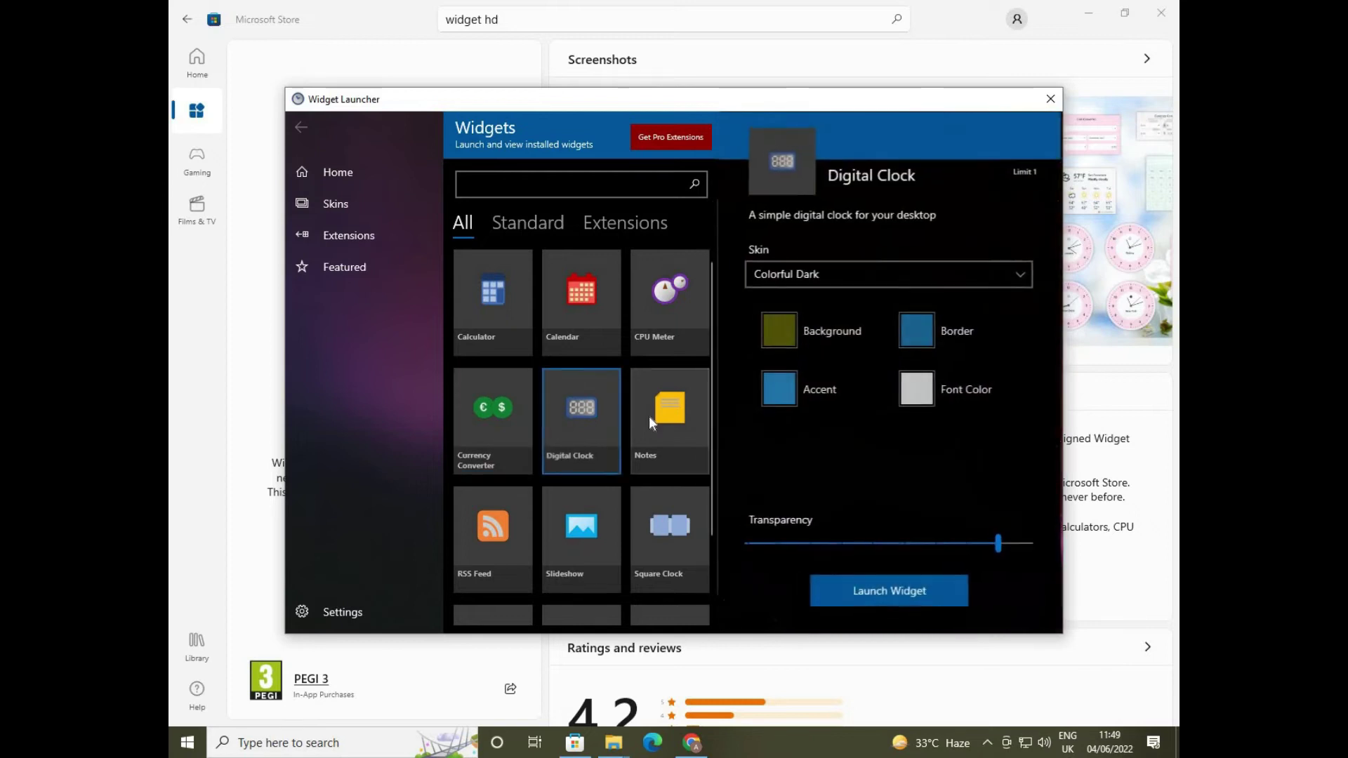
{"action": "left_click", "coordinate": [648, 416]}
{"action": "left_click", "coordinate": [514, 503]}
{"action": "left_click", "coordinate": [602, 527]}
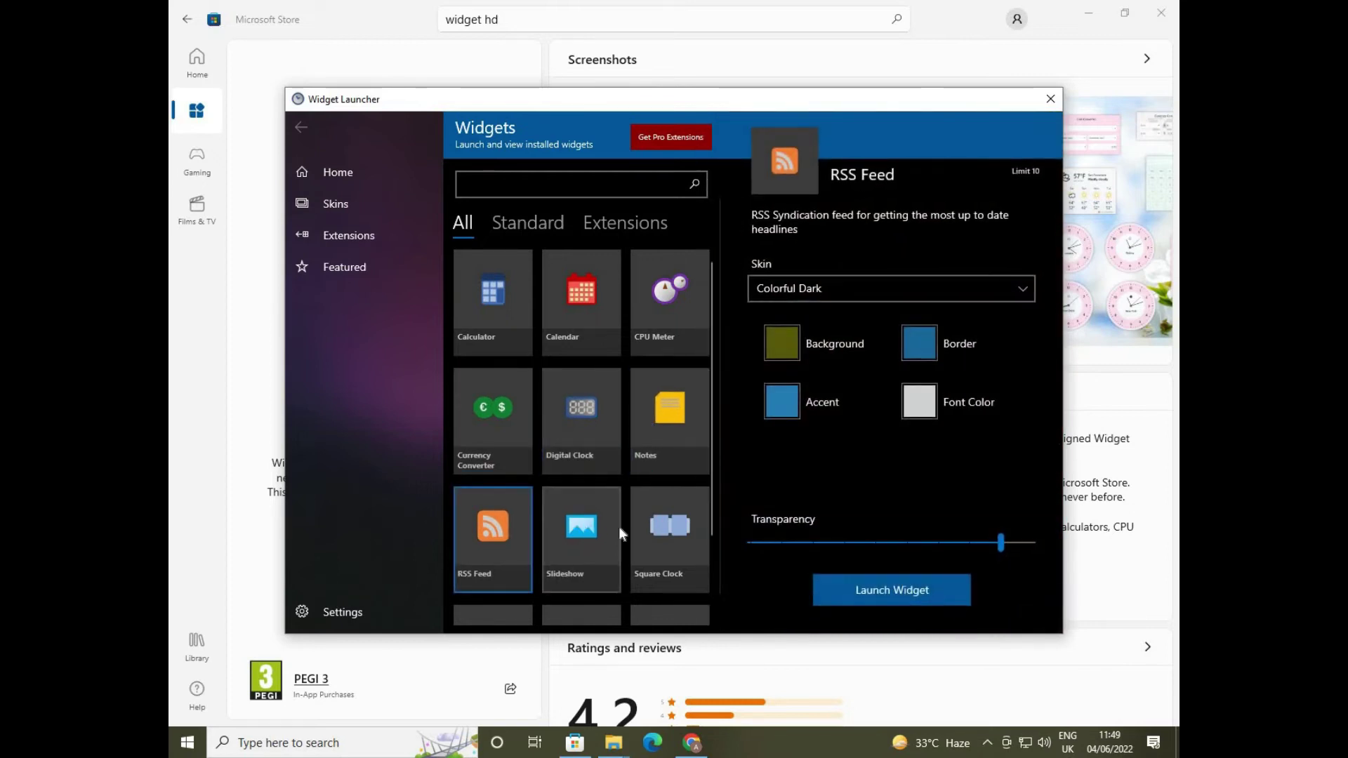
{"action": "left_click", "coordinate": [643, 530]}
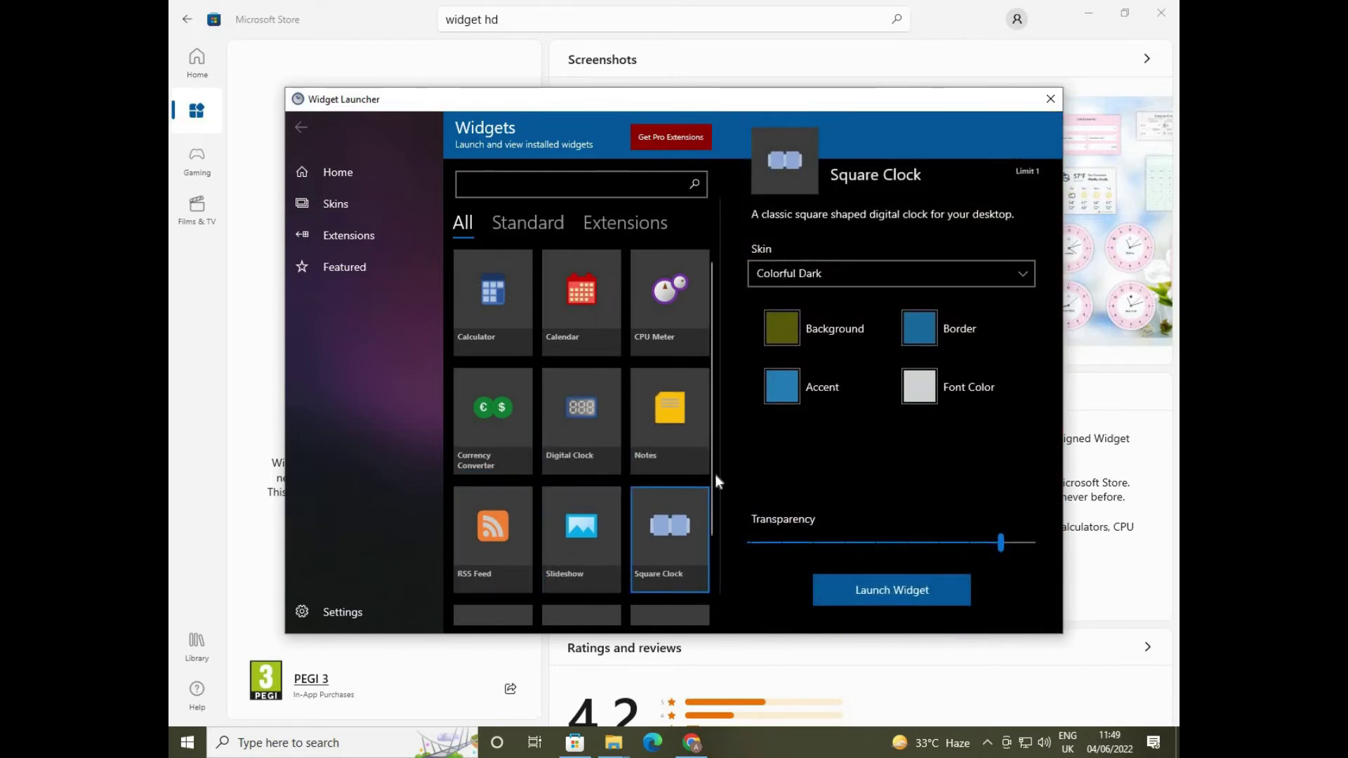
{"action": "scroll", "coordinate": [719, 503], "scroll_direction": "down", "scroll_amount": 2}
{"action": "left_click", "coordinate": [683, 533]}
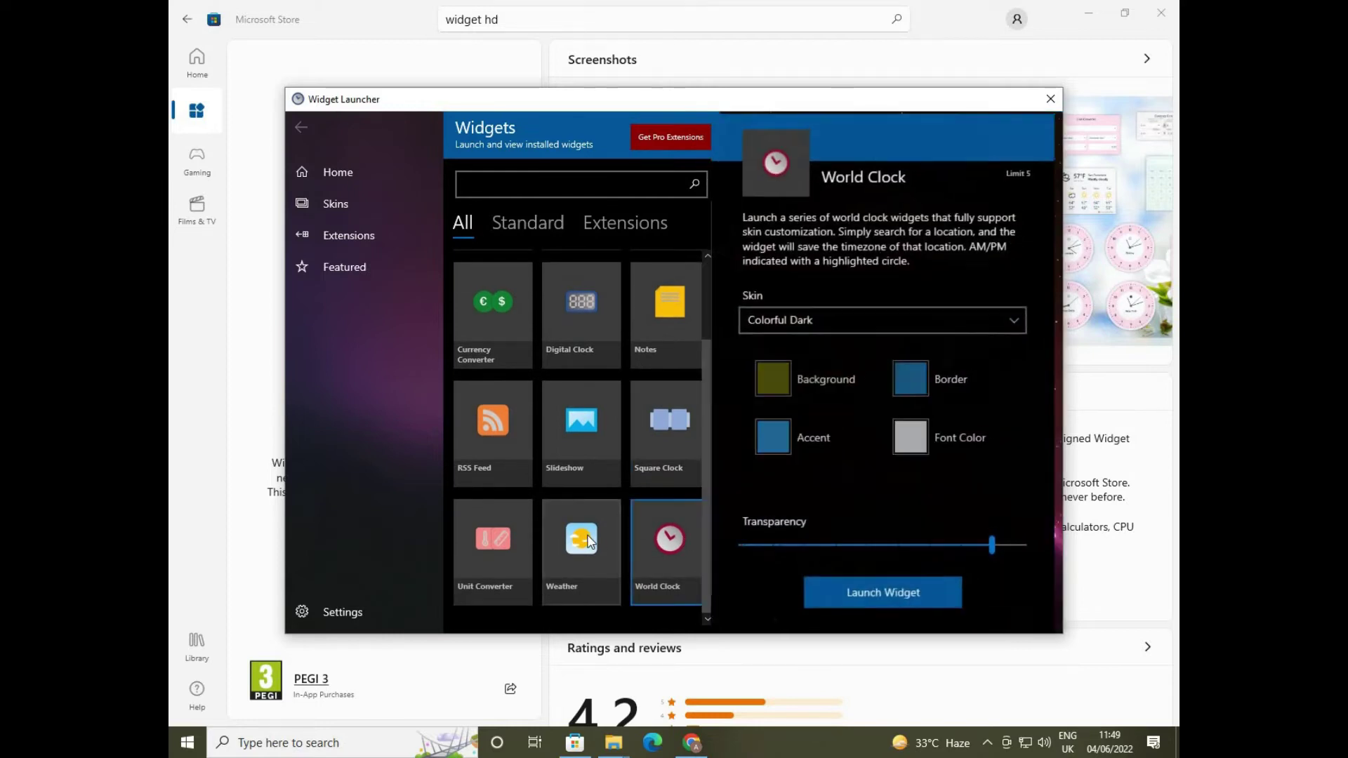
{"action": "left_click", "coordinate": [582, 538]}
{"action": "left_click", "coordinate": [477, 540]}
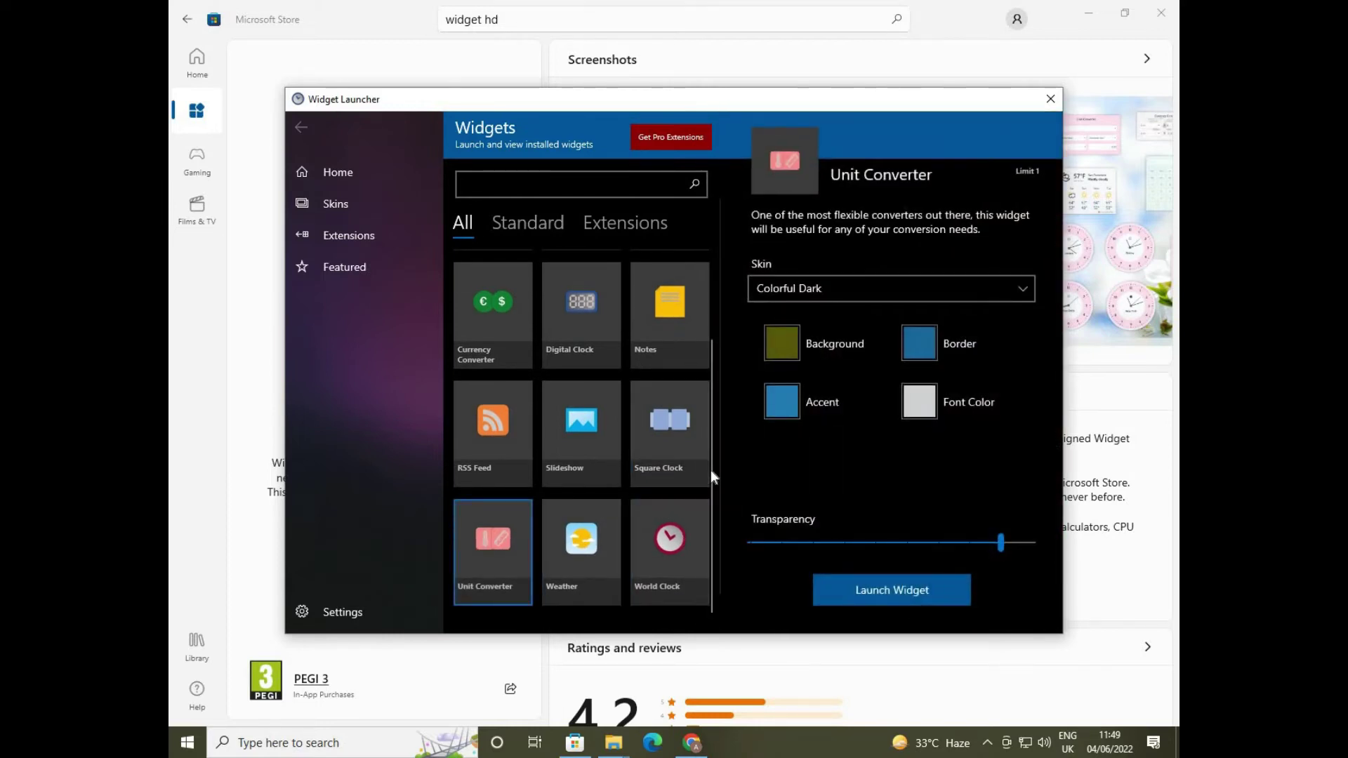
Launch the Calendar widget onto the desktop.
{"action": "left_click_drag", "start_coordinate": [711, 470], "coordinate": [711, 352]}
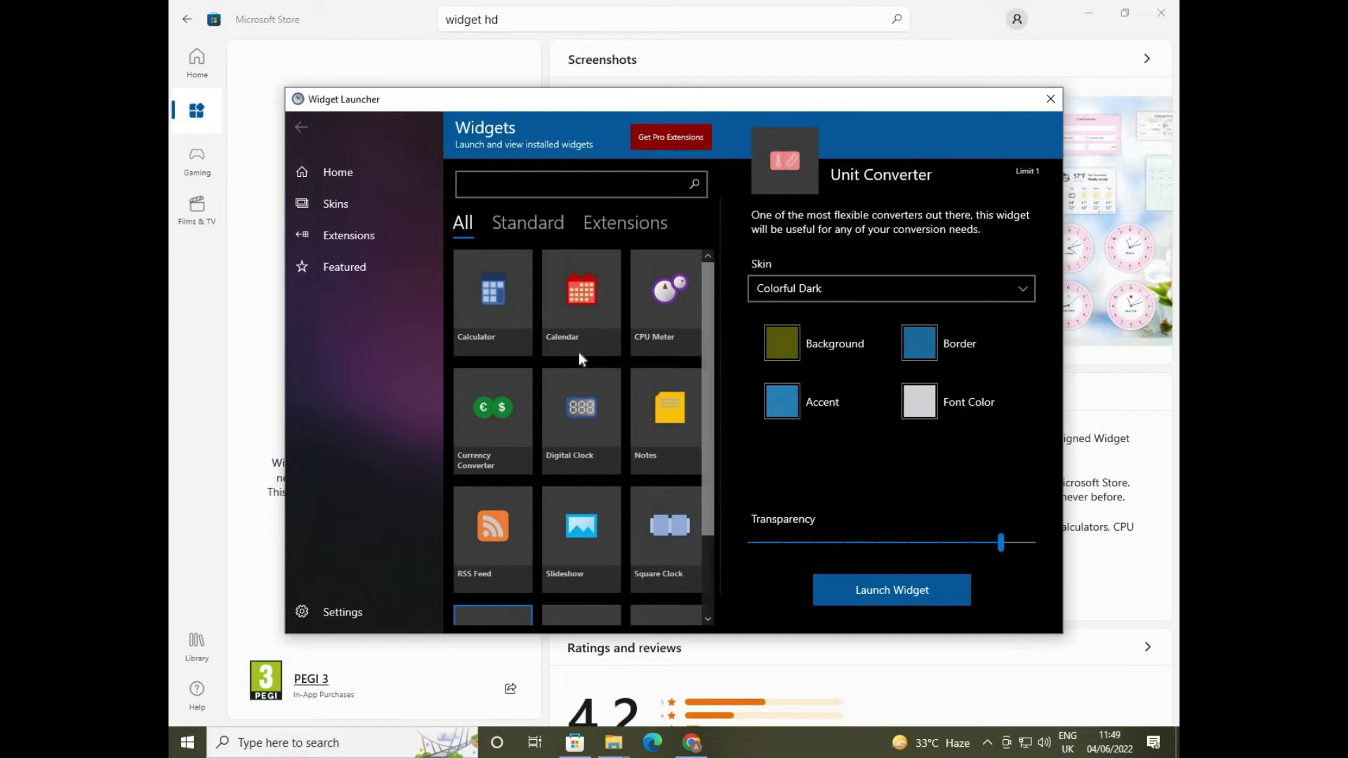
{"action": "left_click", "coordinate": [574, 299]}
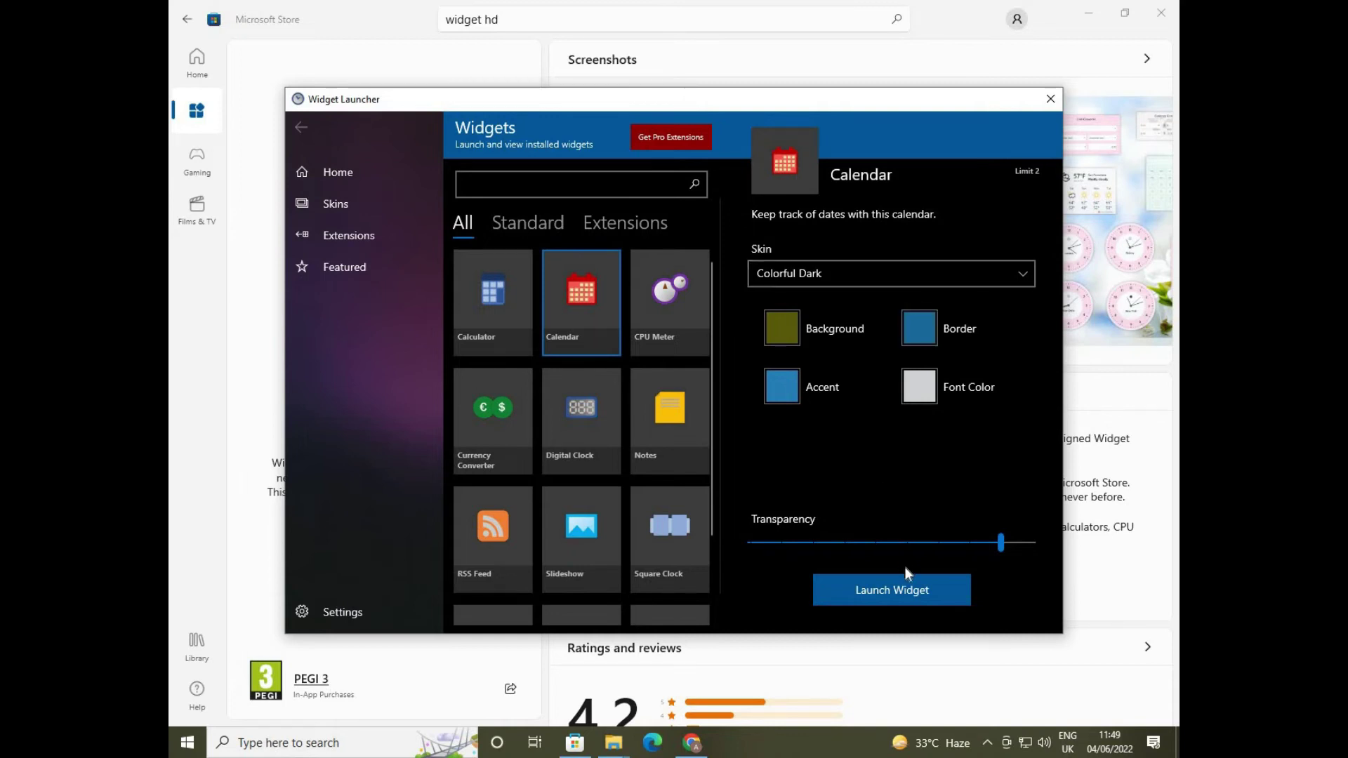
{"action": "left_click", "coordinate": [909, 591]}
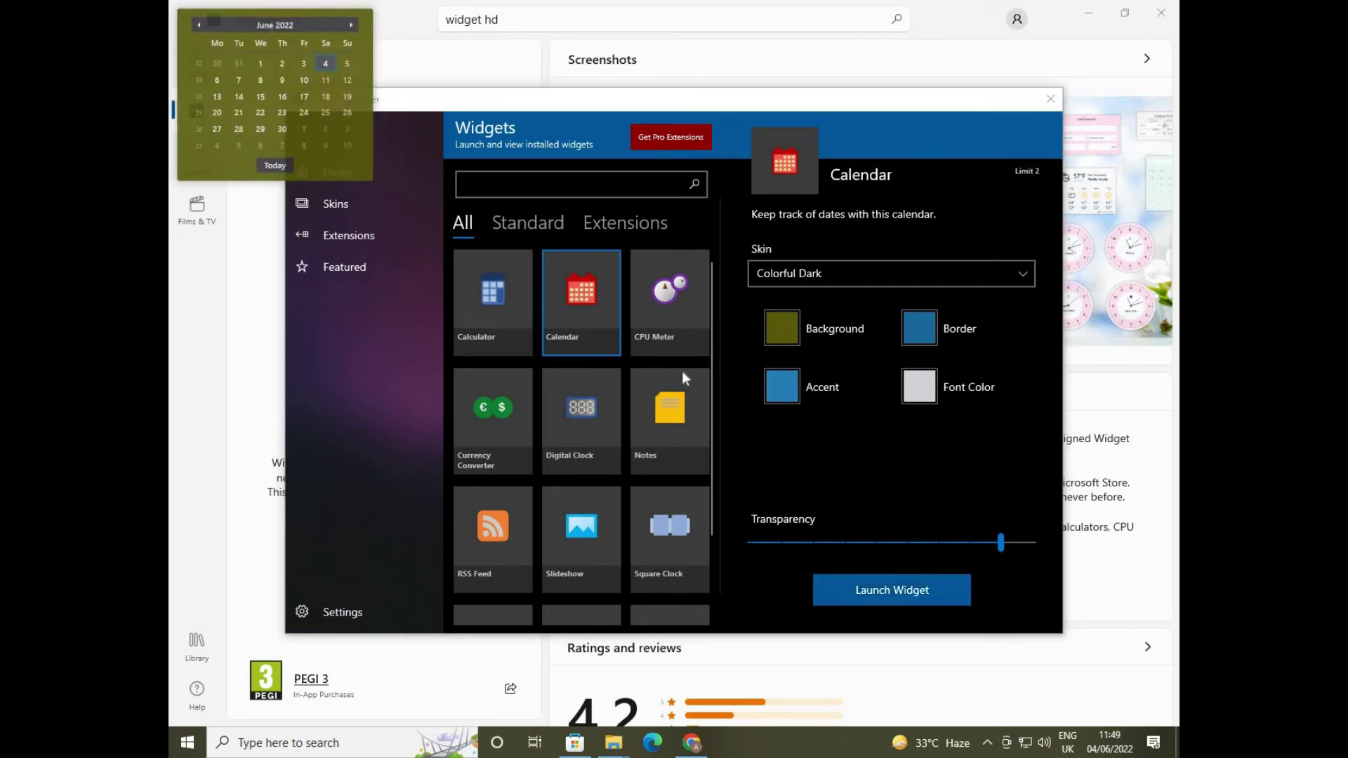
Launch the World Clock widget onto the desktop.
{"action": "left_click", "coordinate": [710, 351]}
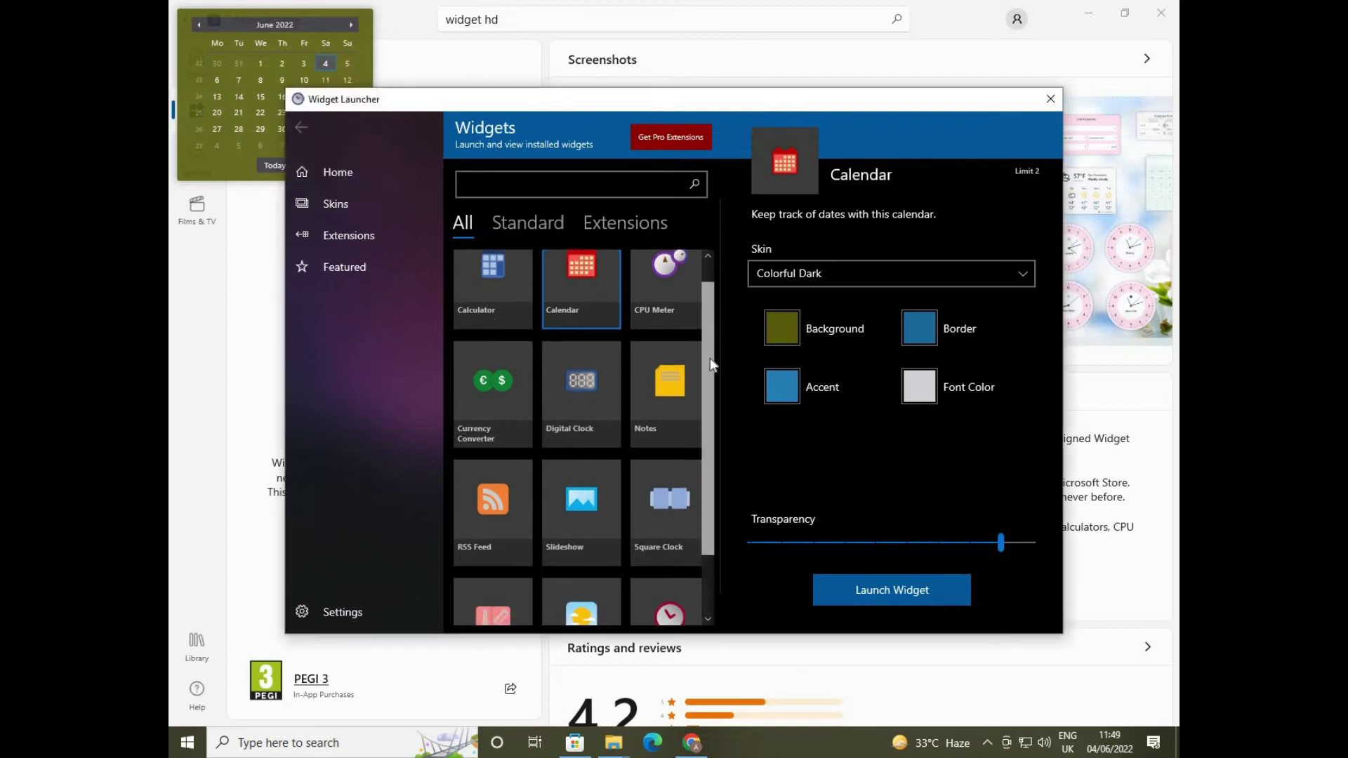
{"action": "scroll", "coordinate": [711, 380], "scroll_direction": "down", "scroll_amount": 3}
{"action": "left_click", "coordinate": [676, 541]}
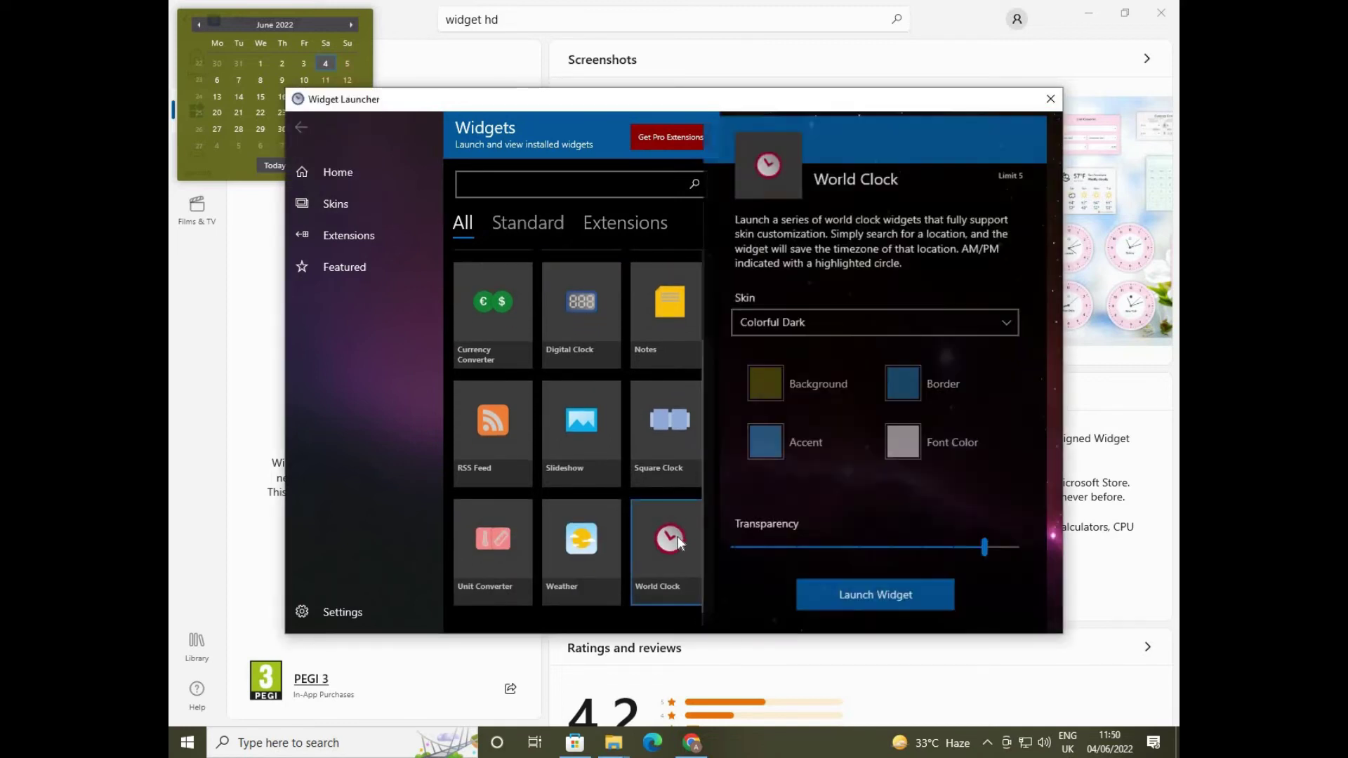
{"action": "left_click", "coordinate": [882, 589]}
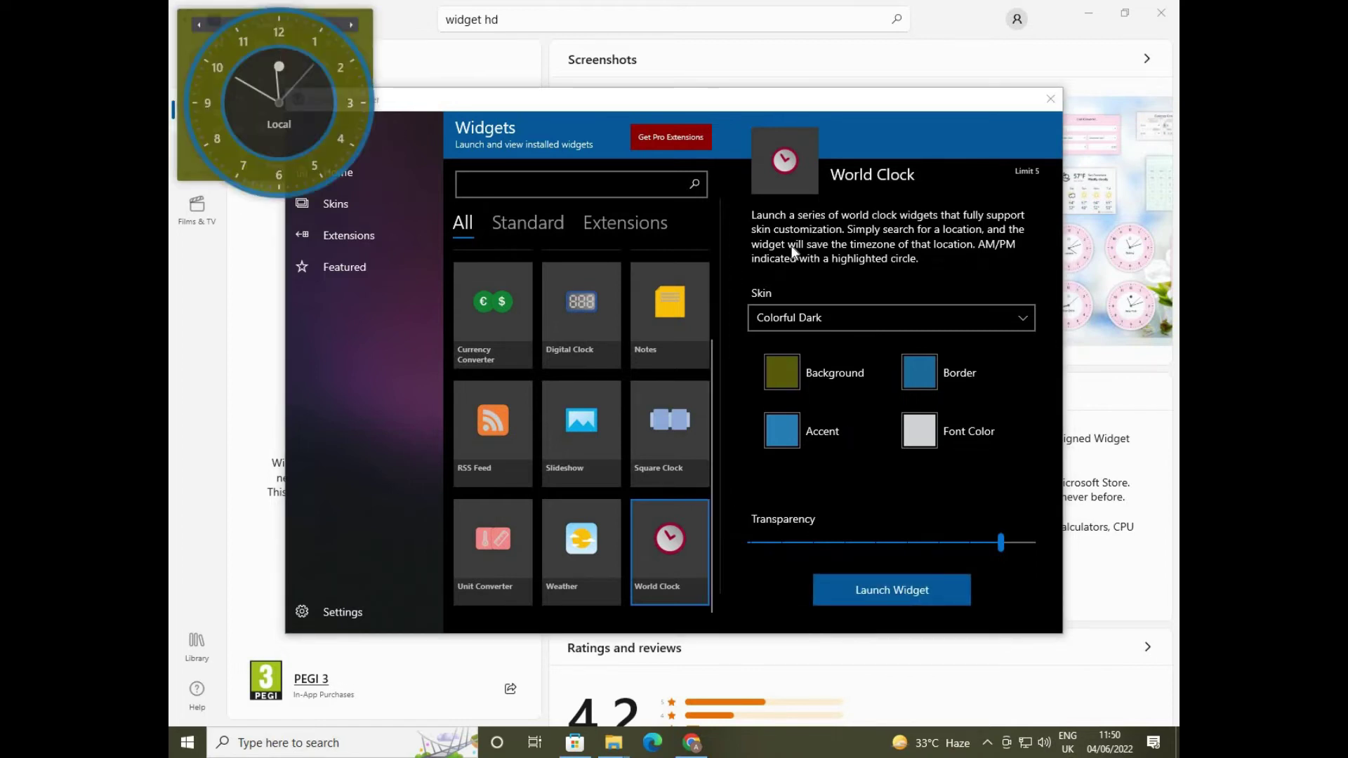
Close Widget Launcher and minimize the Microsoft Store to show the desktop.
{"action": "left_click", "coordinate": [1048, 95]}
{"action": "left_click", "coordinate": [1049, 99]}
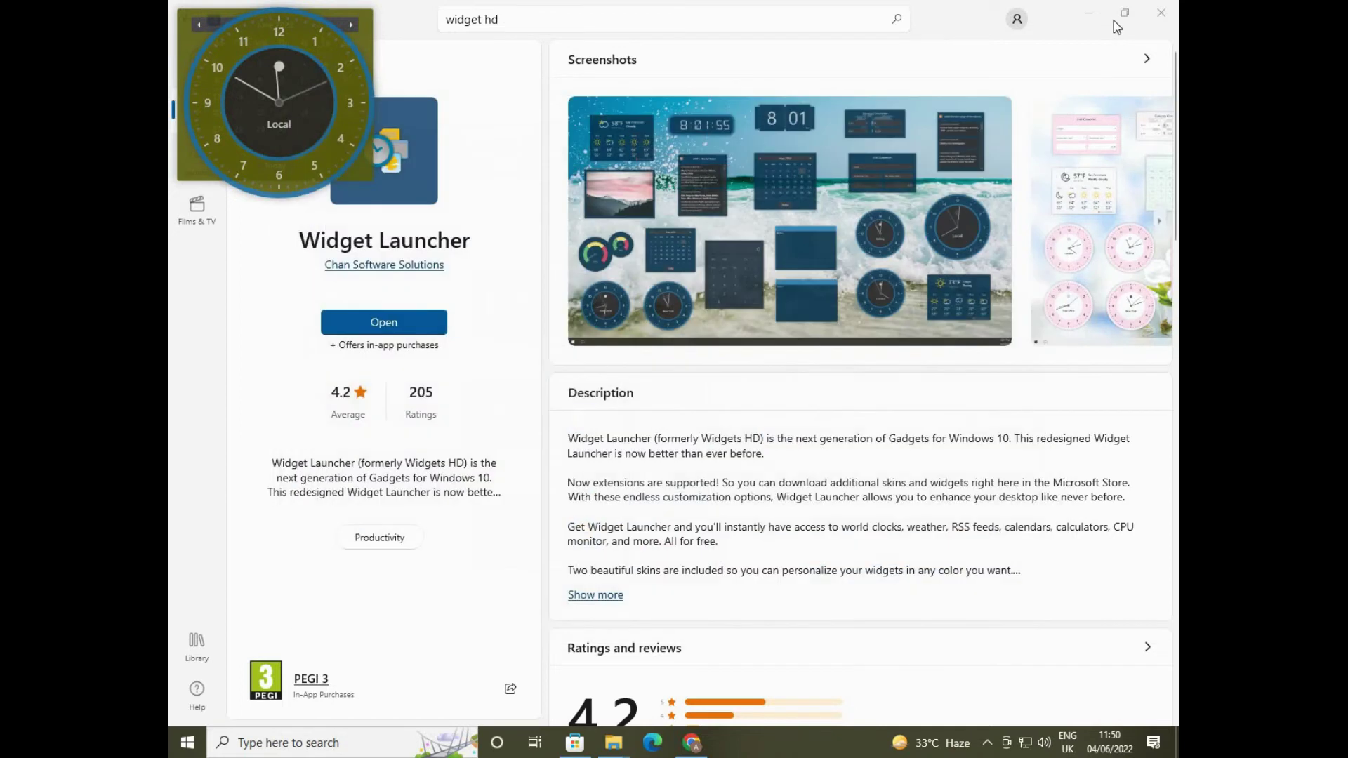
{"action": "left_click", "coordinate": [1089, 12]}
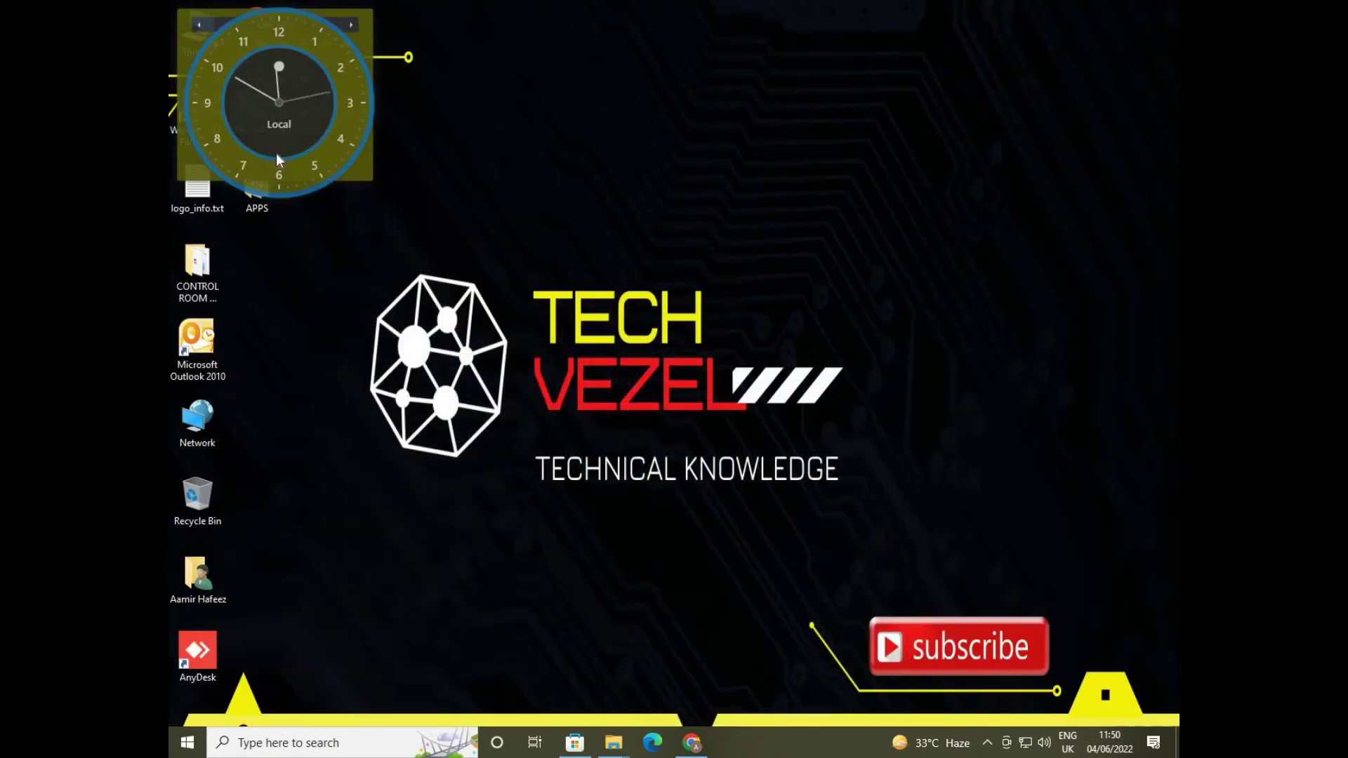
Move the World Clock widget to the desktop's upper-right area and place the Calendar widget directly below it.
{"action": "left_click_drag", "start_coordinate": [279, 160], "coordinate": [1015, 171]}
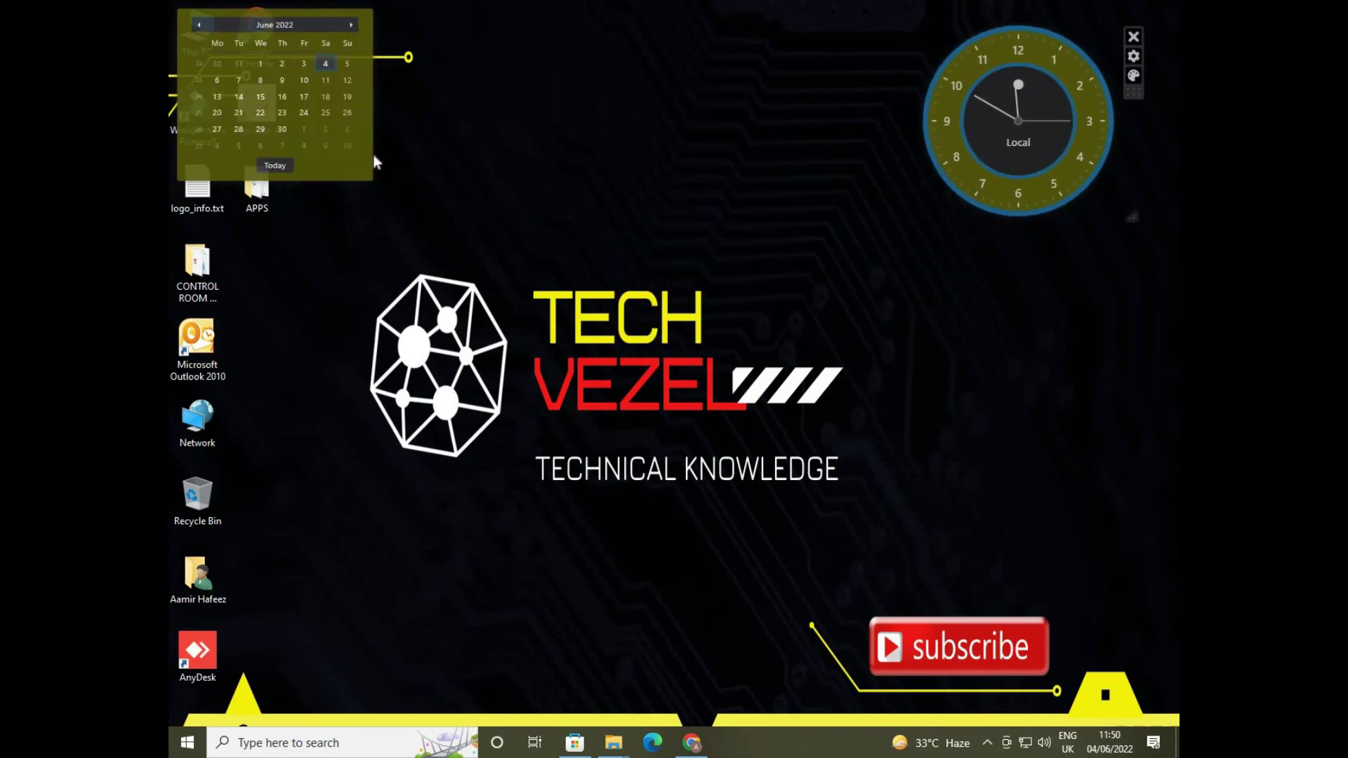
{"action": "left_click_drag", "start_coordinate": [355, 36], "coordinate": [1073, 259]}
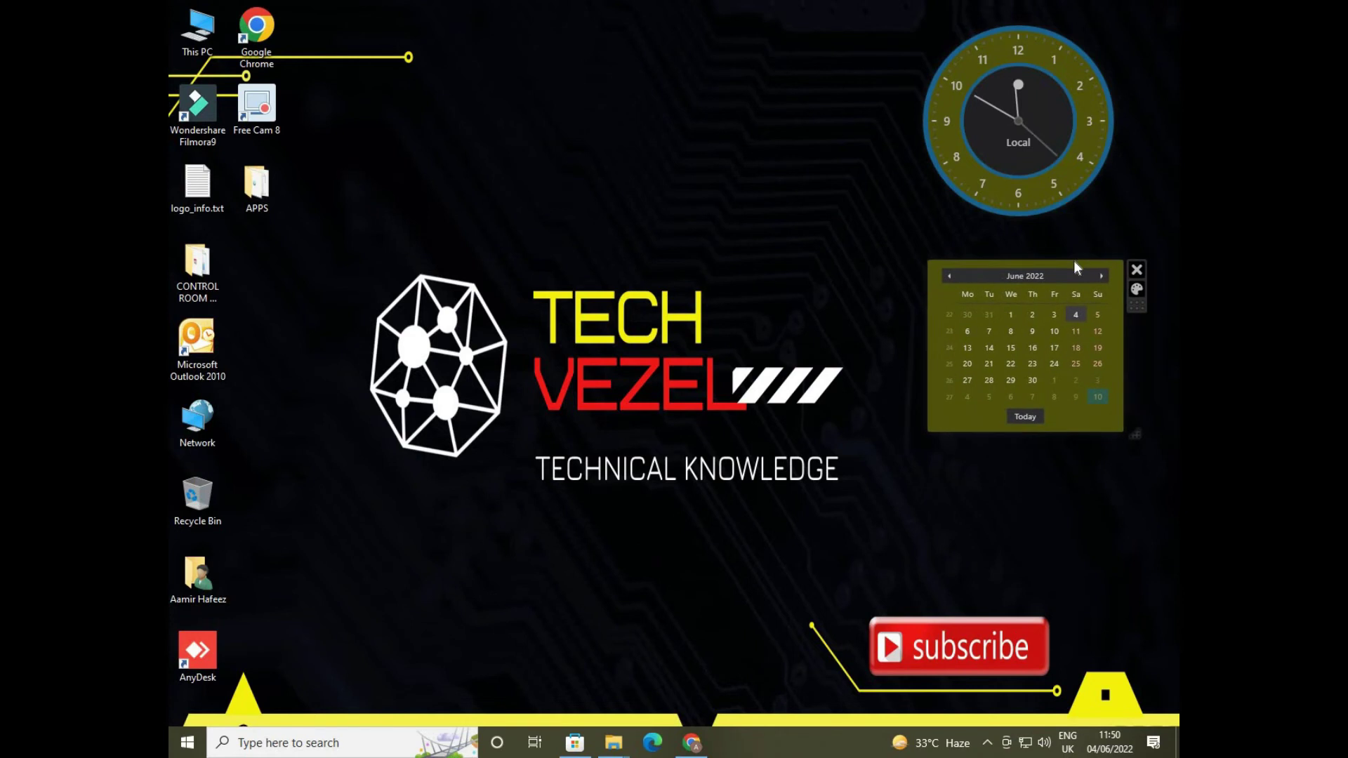
Apply the Colorful Light skin to the World Clock widget.
{"action": "mouse_move", "coordinate": [971, 161]}
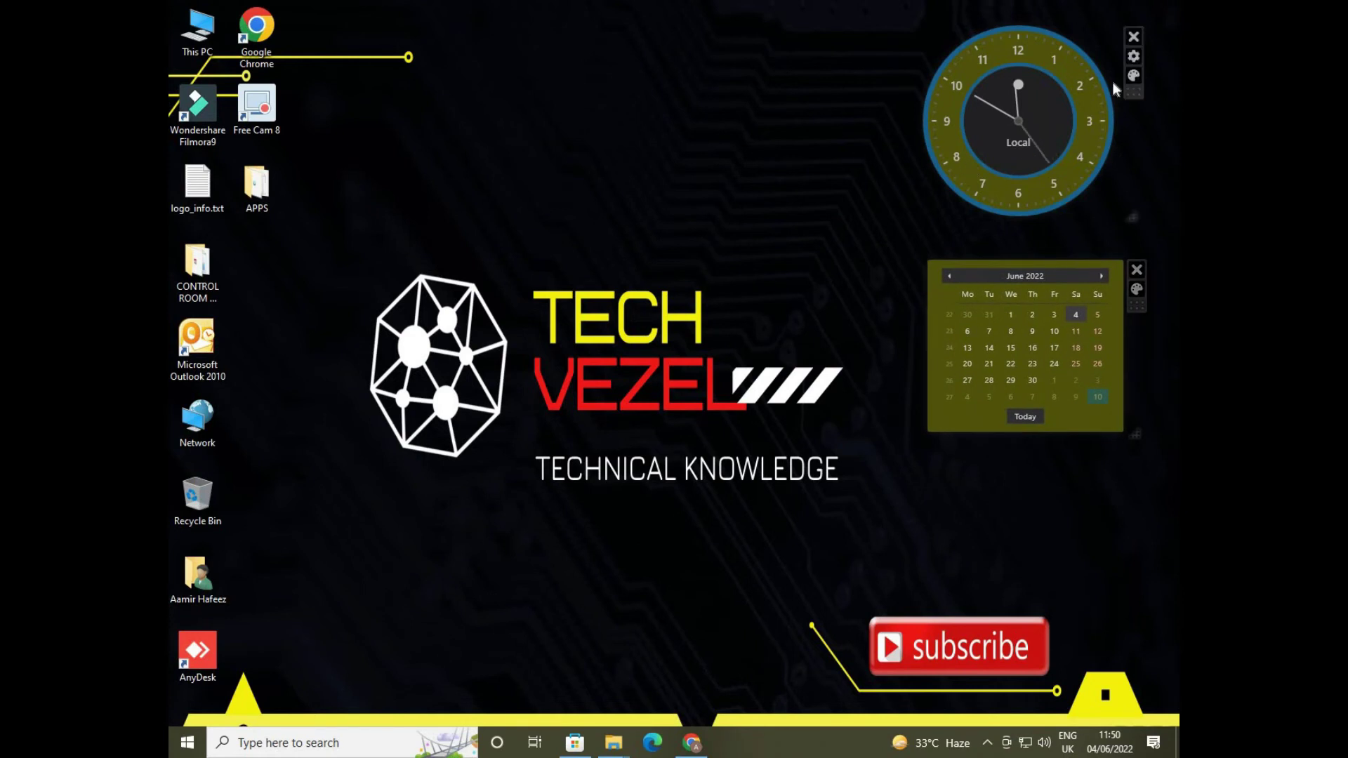
{"action": "left_click", "coordinate": [1133, 76]}
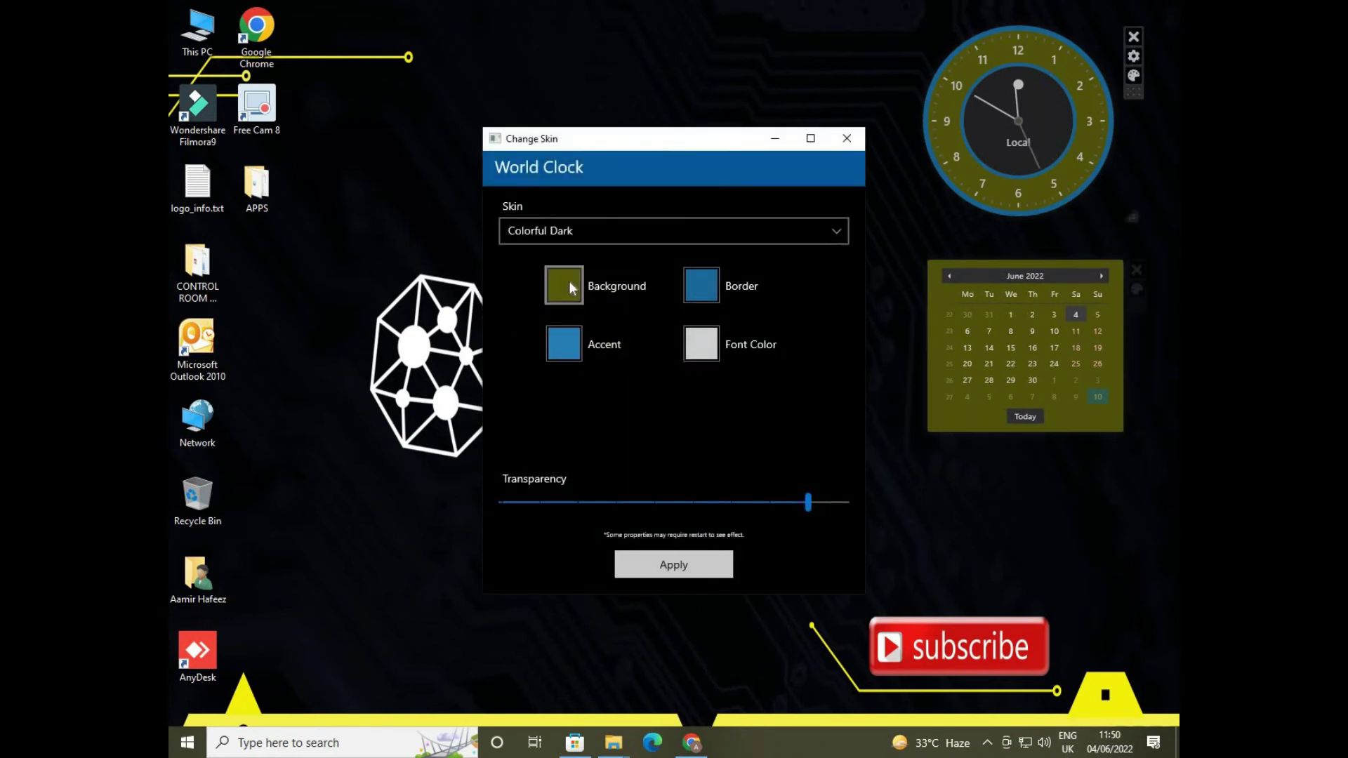
{"action": "left_click", "coordinate": [643, 234]}
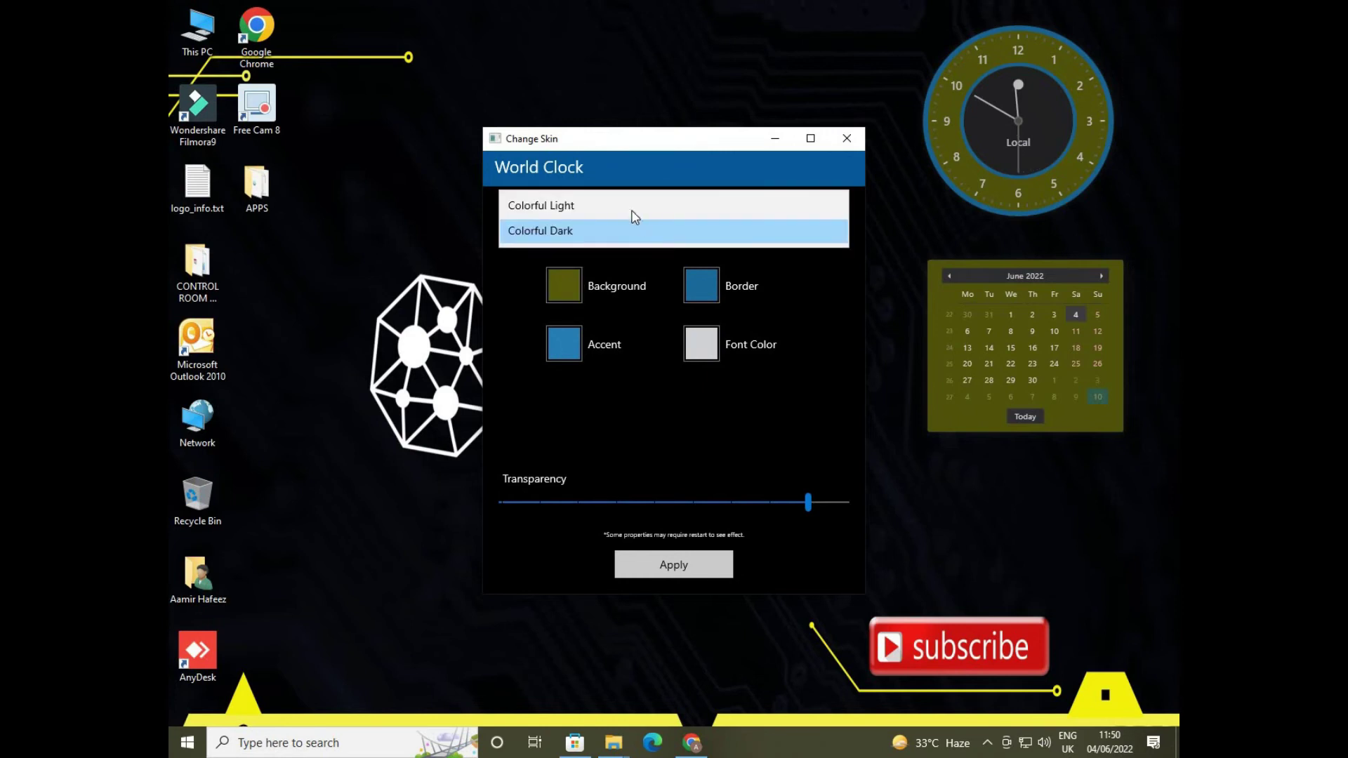
{"action": "left_click", "coordinate": [629, 207]}
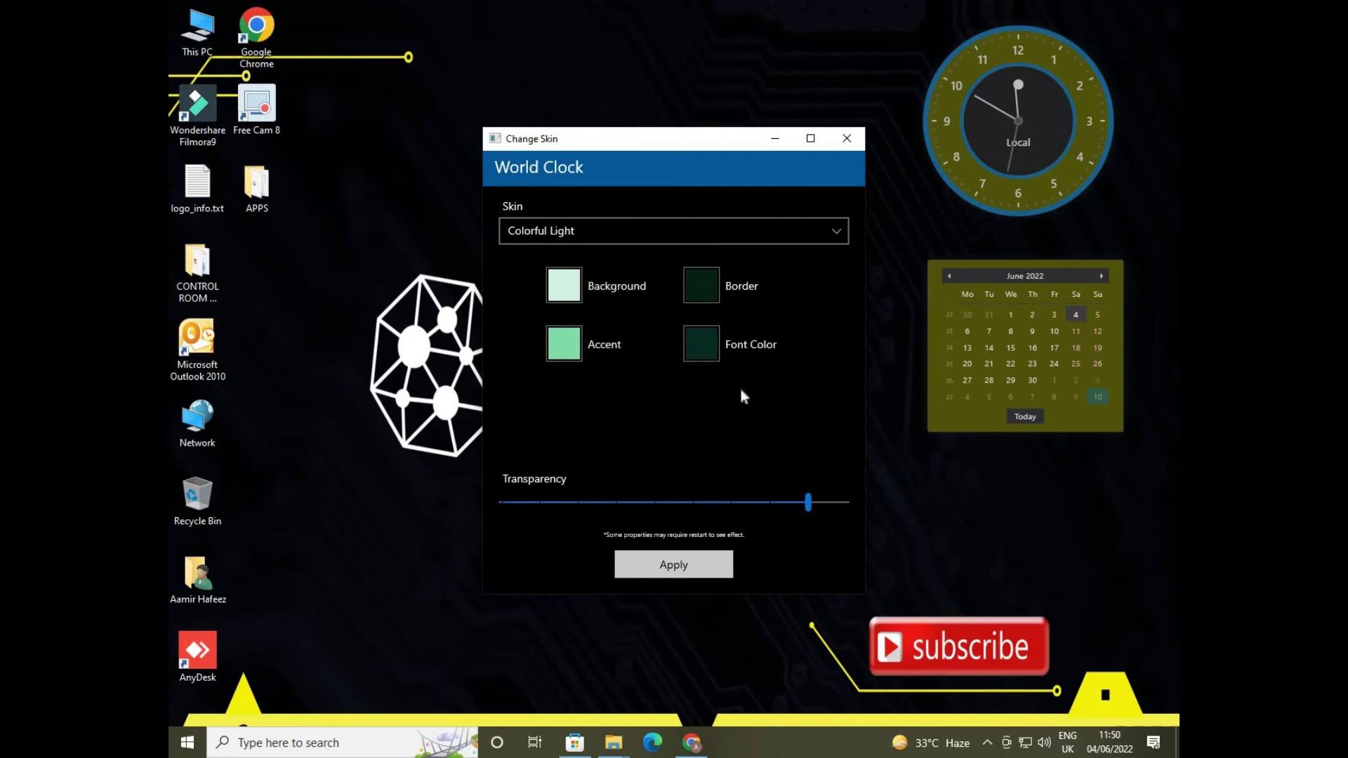
{"action": "left_click", "coordinate": [685, 575]}
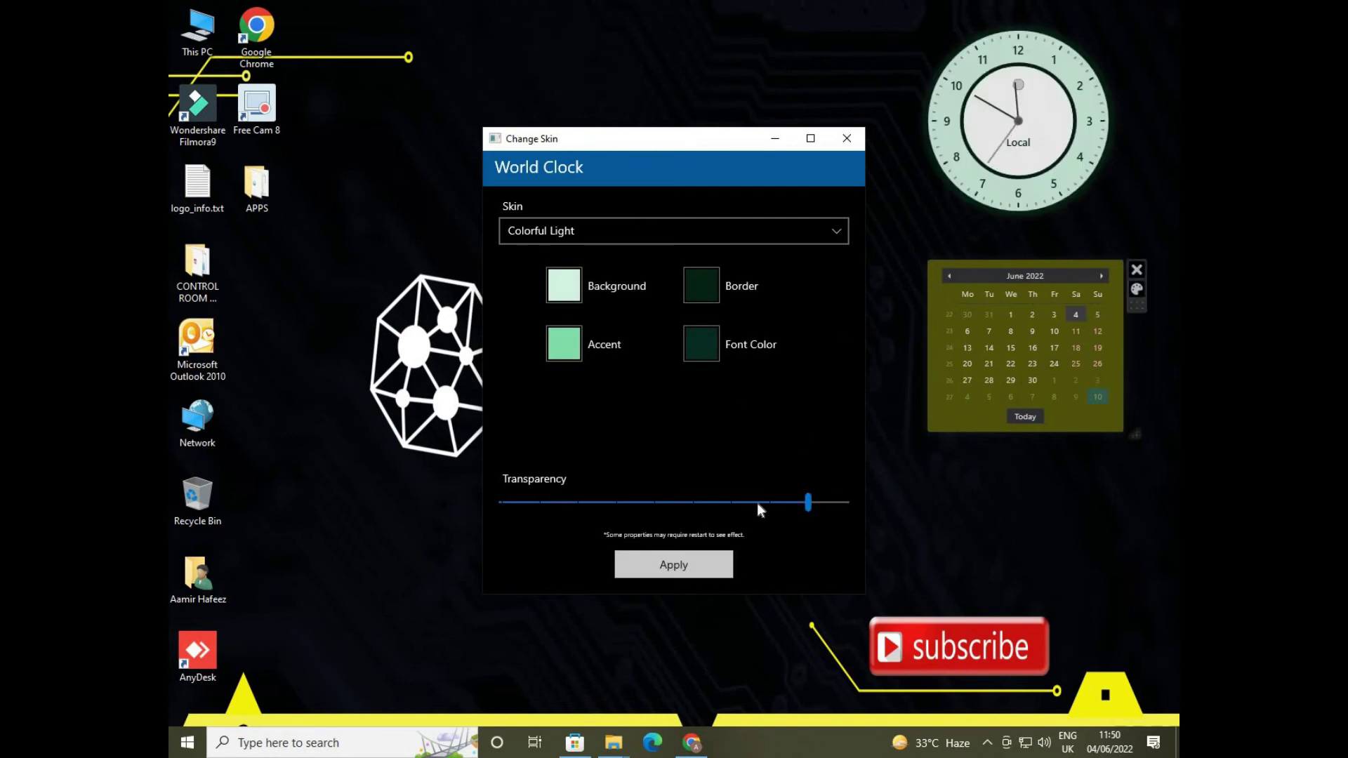
Set the World Clock widget's transparency to 0.8, apply it and close its skin settings.
{"action": "left_click_drag", "start_coordinate": [807, 502], "coordinate": [769, 505]}
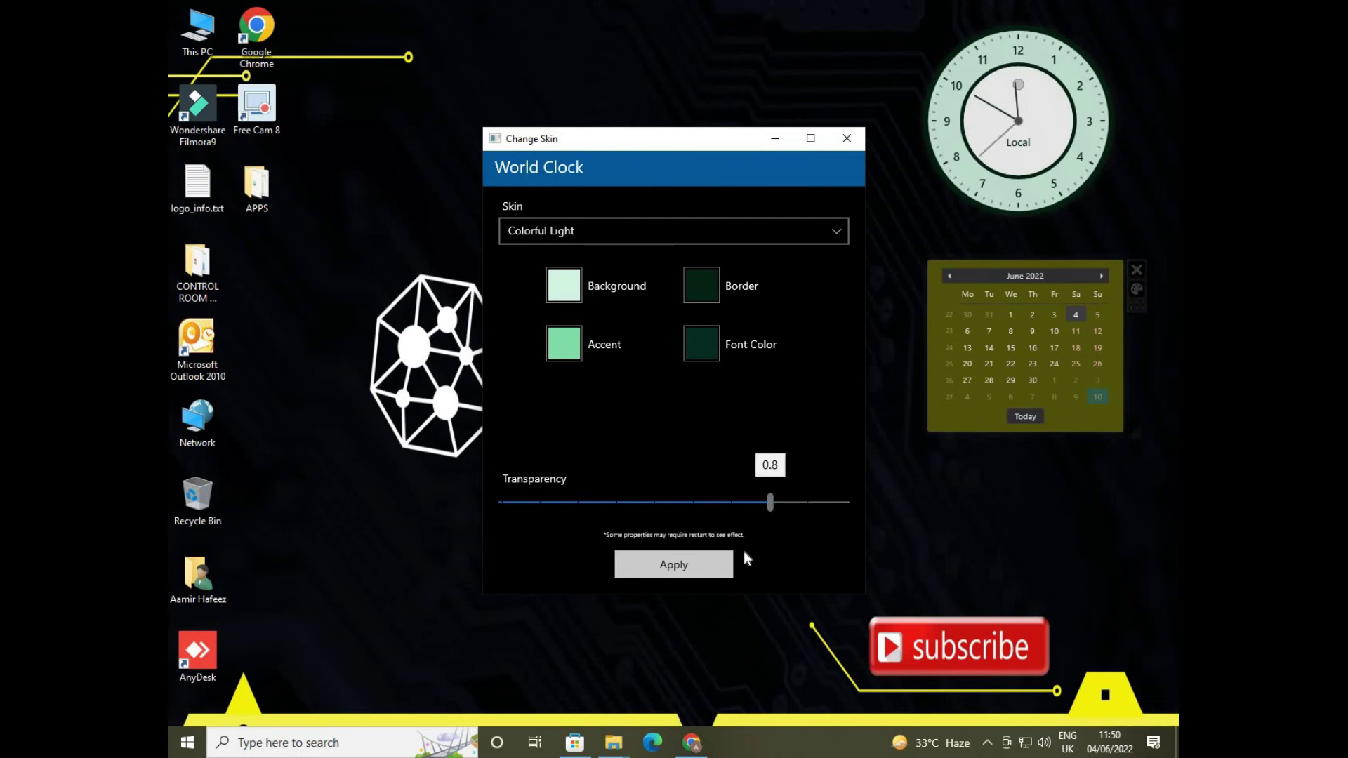
{"action": "left_click", "coordinate": [696, 575]}
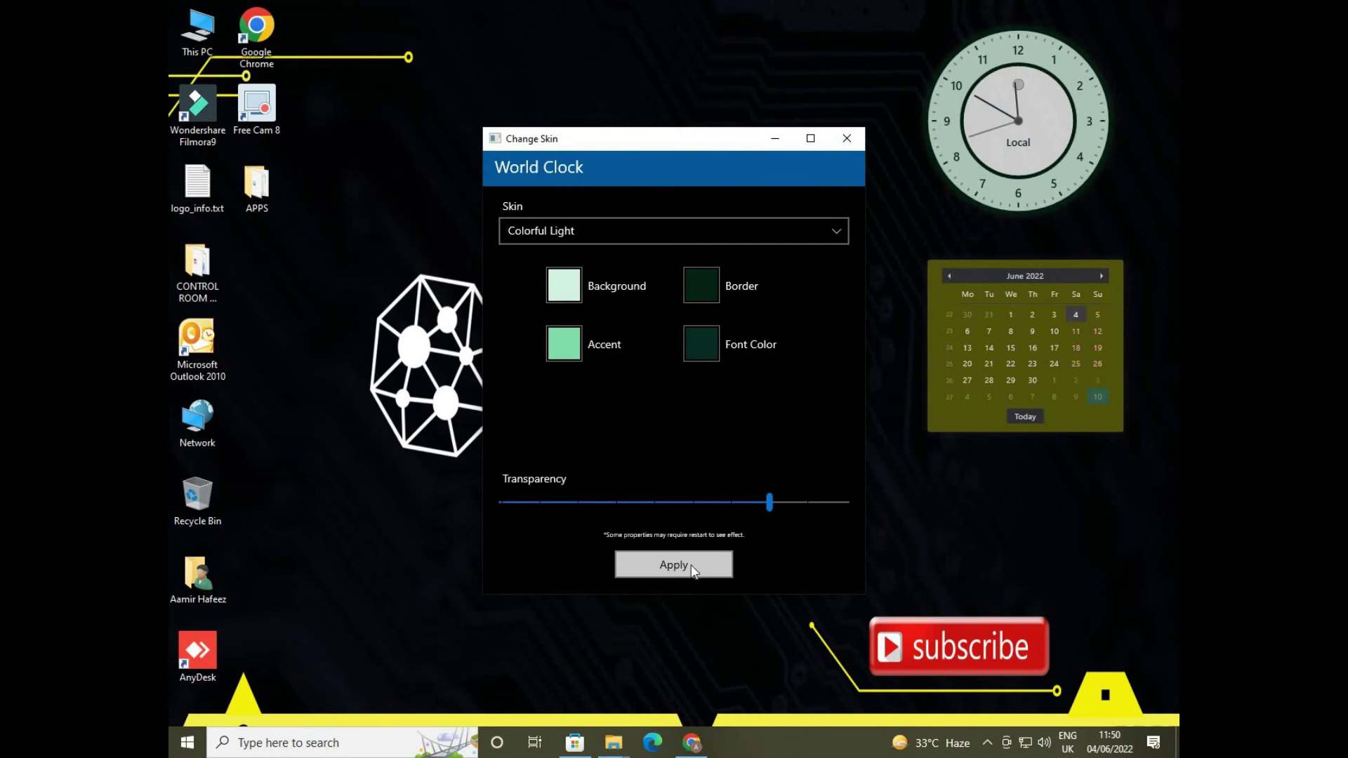
{"action": "left_click", "coordinate": [694, 571]}
{"action": "left_click", "coordinate": [847, 139]}
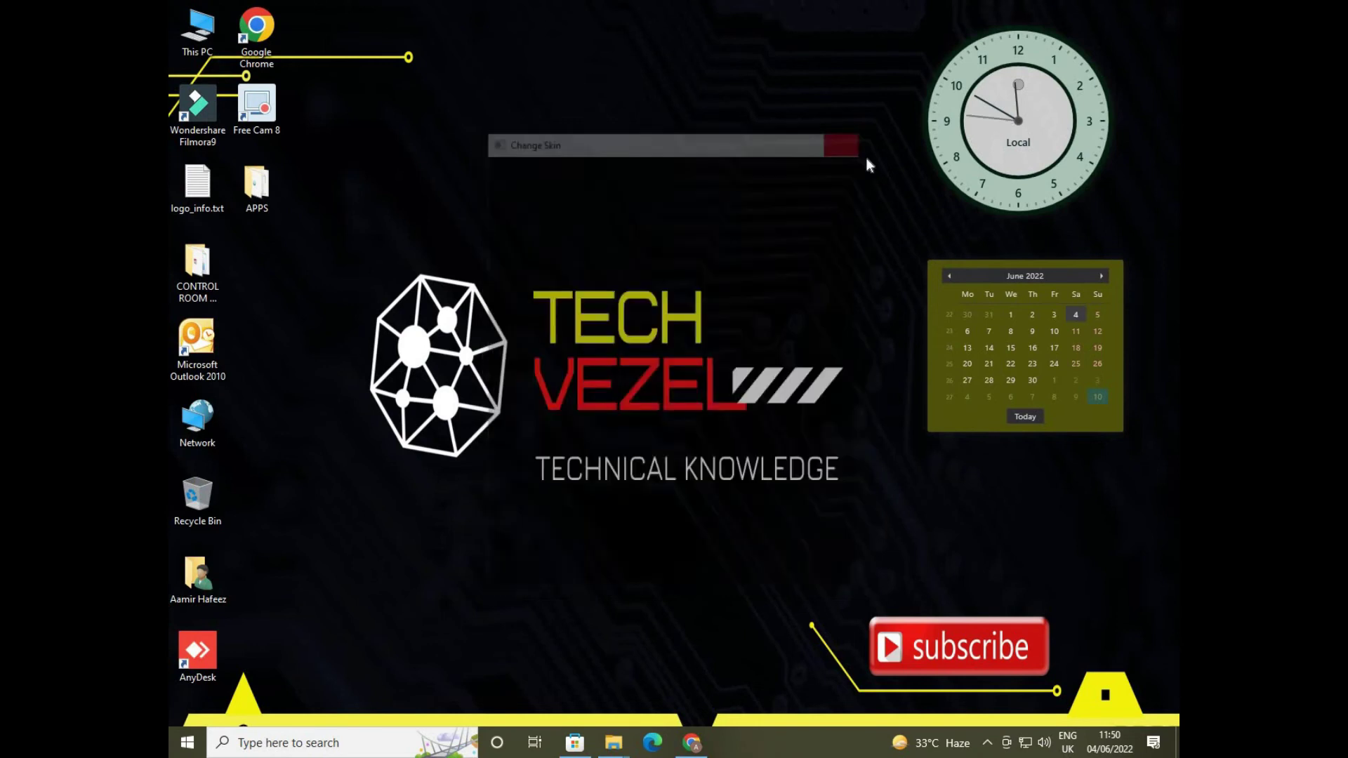
Apply the Colorful Light skin to the Calendar widget.
{"action": "left_click", "coordinate": [1137, 290]}
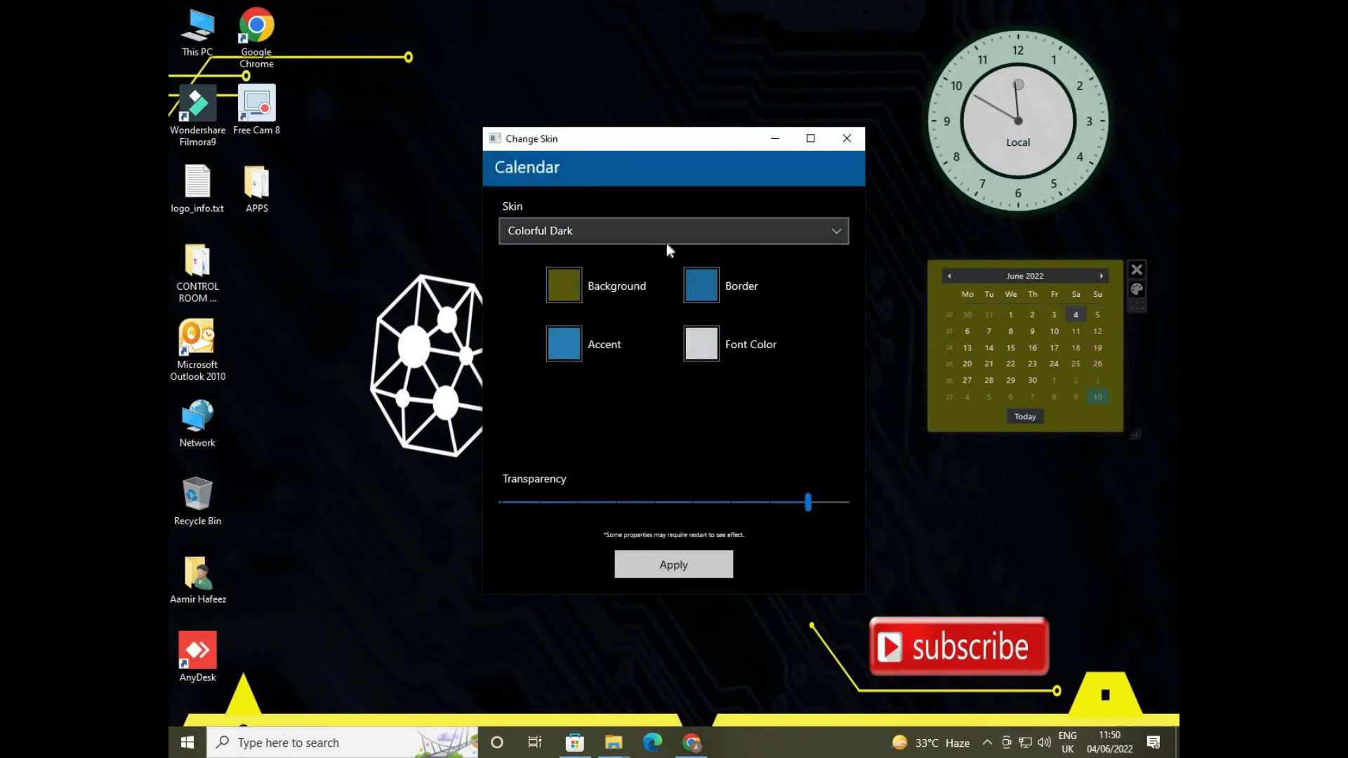
{"action": "left_click", "coordinate": [667, 243]}
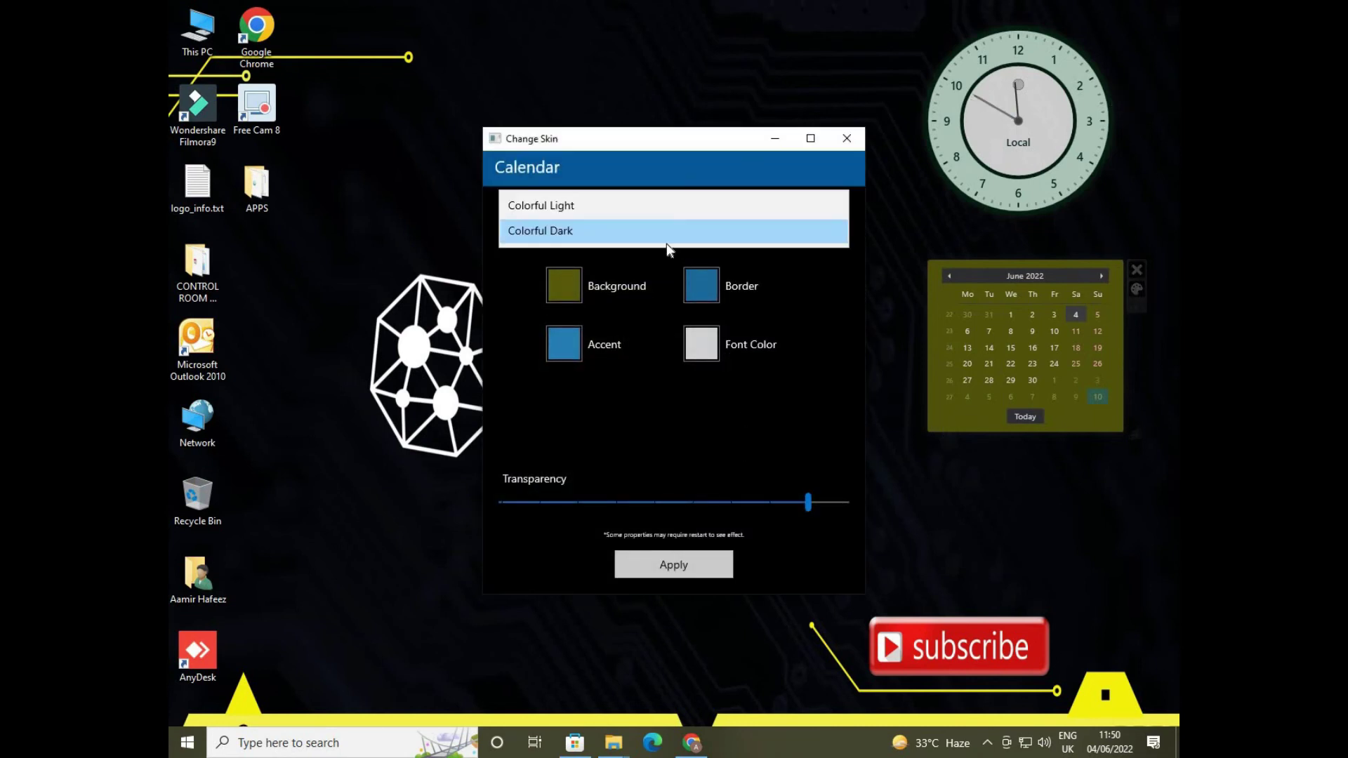
{"action": "left_click", "coordinate": [629, 209]}
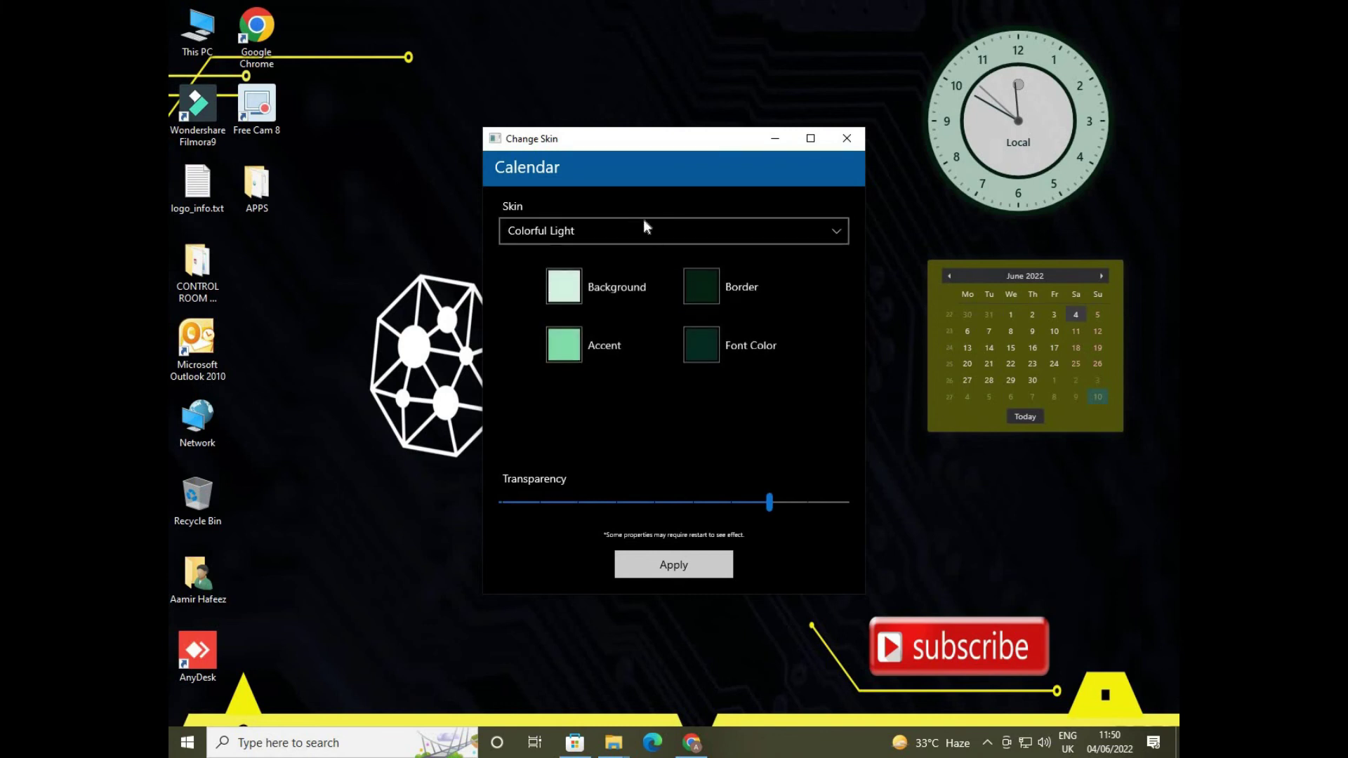
{"action": "left_click", "coordinate": [698, 563]}
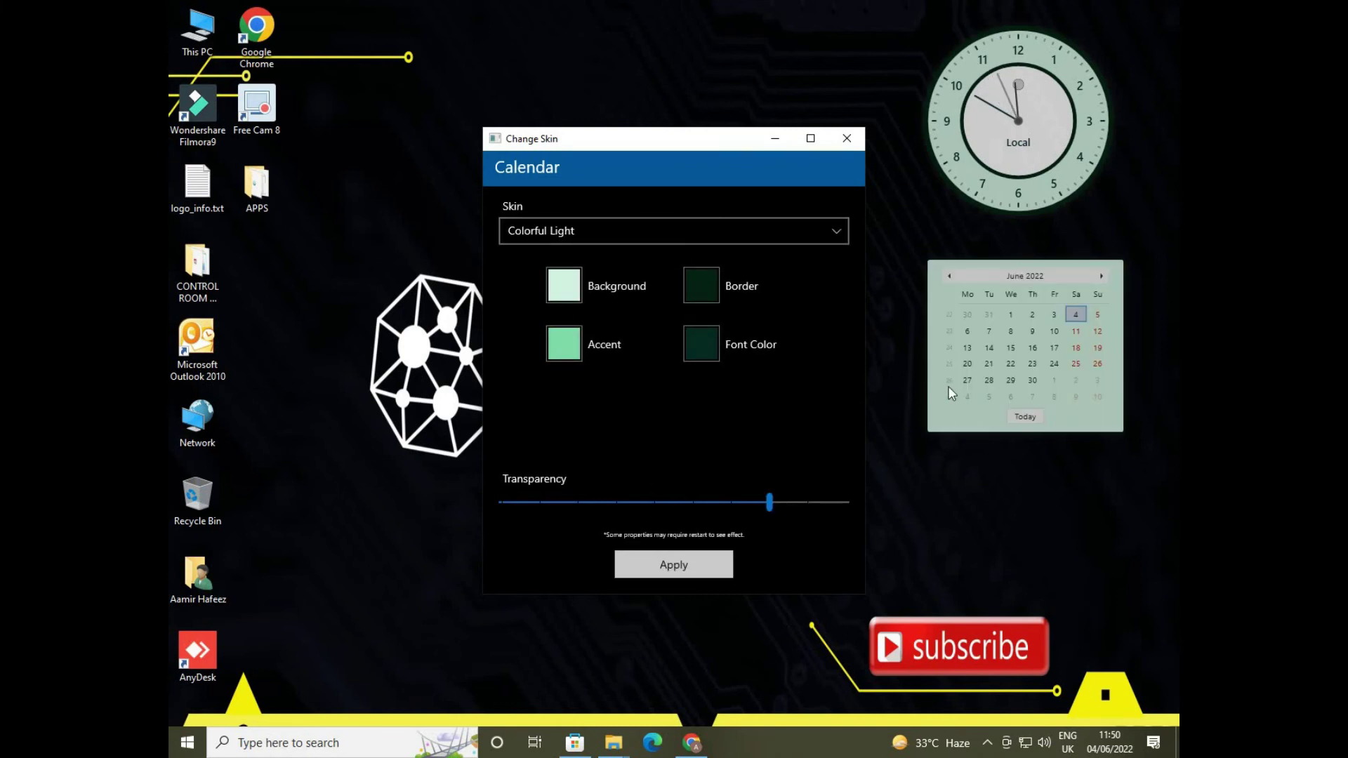
Raise the Calendar widget's transparency value by one increment, apply it and close its skin settings.
{"action": "left_click_drag", "start_coordinate": [770, 502], "coordinate": [820, 507]}
{"action": "left_click", "coordinate": [720, 564]}
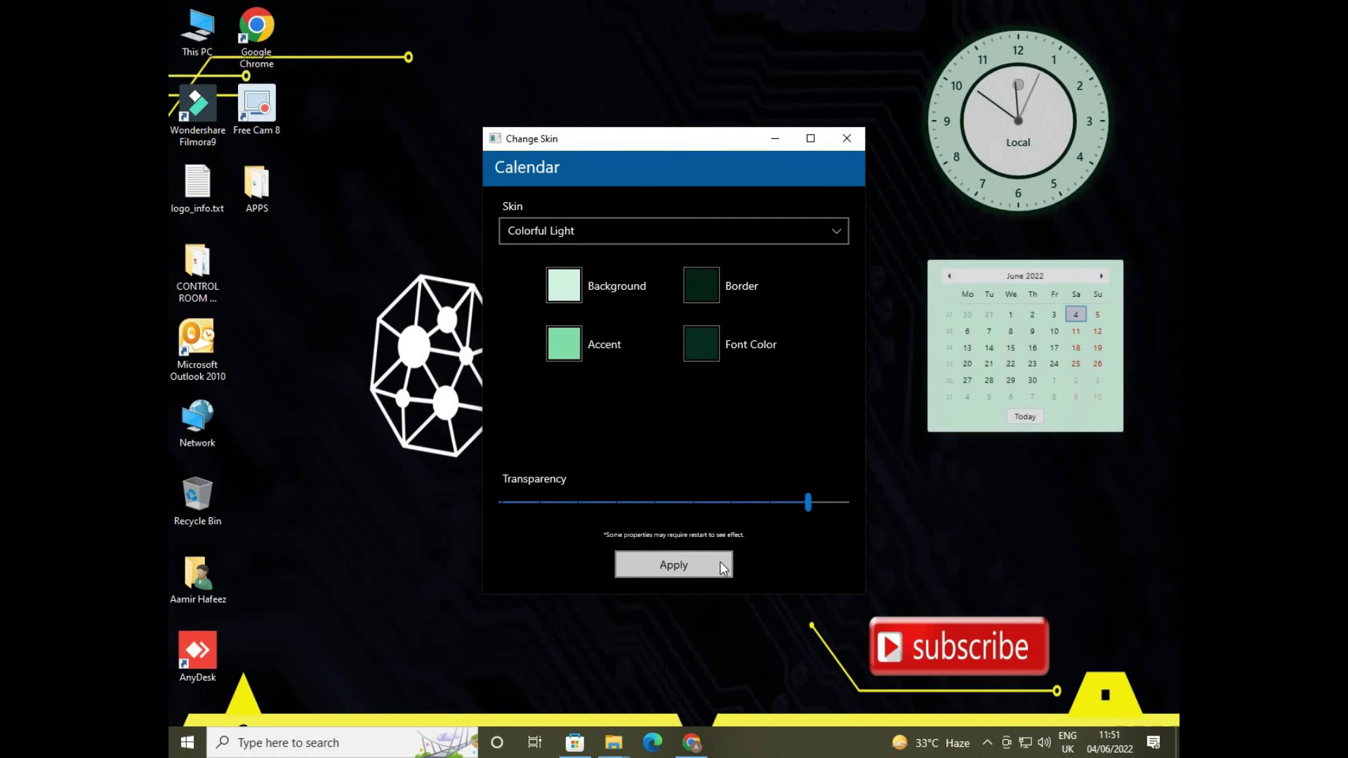
{"action": "left_click", "coordinate": [703, 575]}
{"action": "left_click", "coordinate": [847, 137]}
Enlarge the Calendar widget by roughly a quarter and center it beneath the World Clock.
{"action": "mouse_move", "coordinate": [1132, 434]}
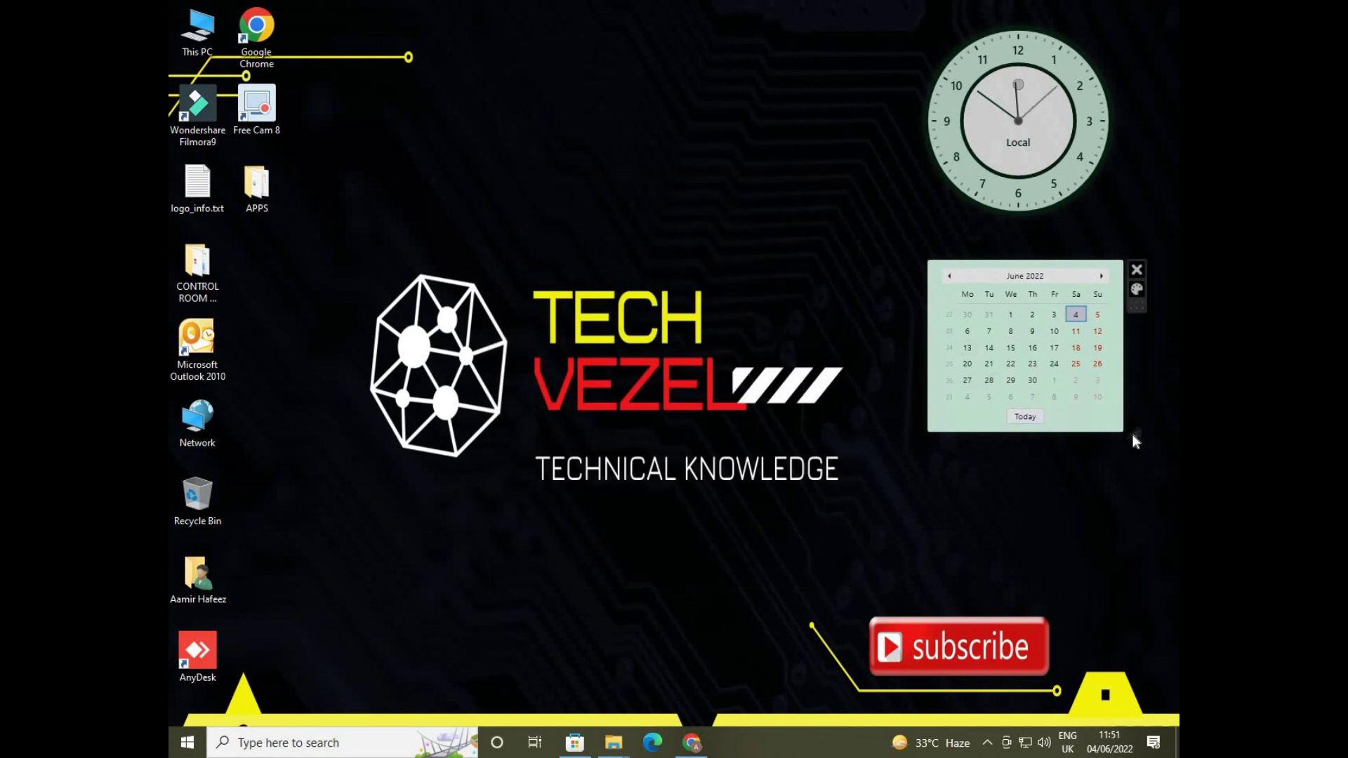
{"action": "left_click_drag", "start_coordinate": [1142, 444], "coordinate": [1179, 479]}
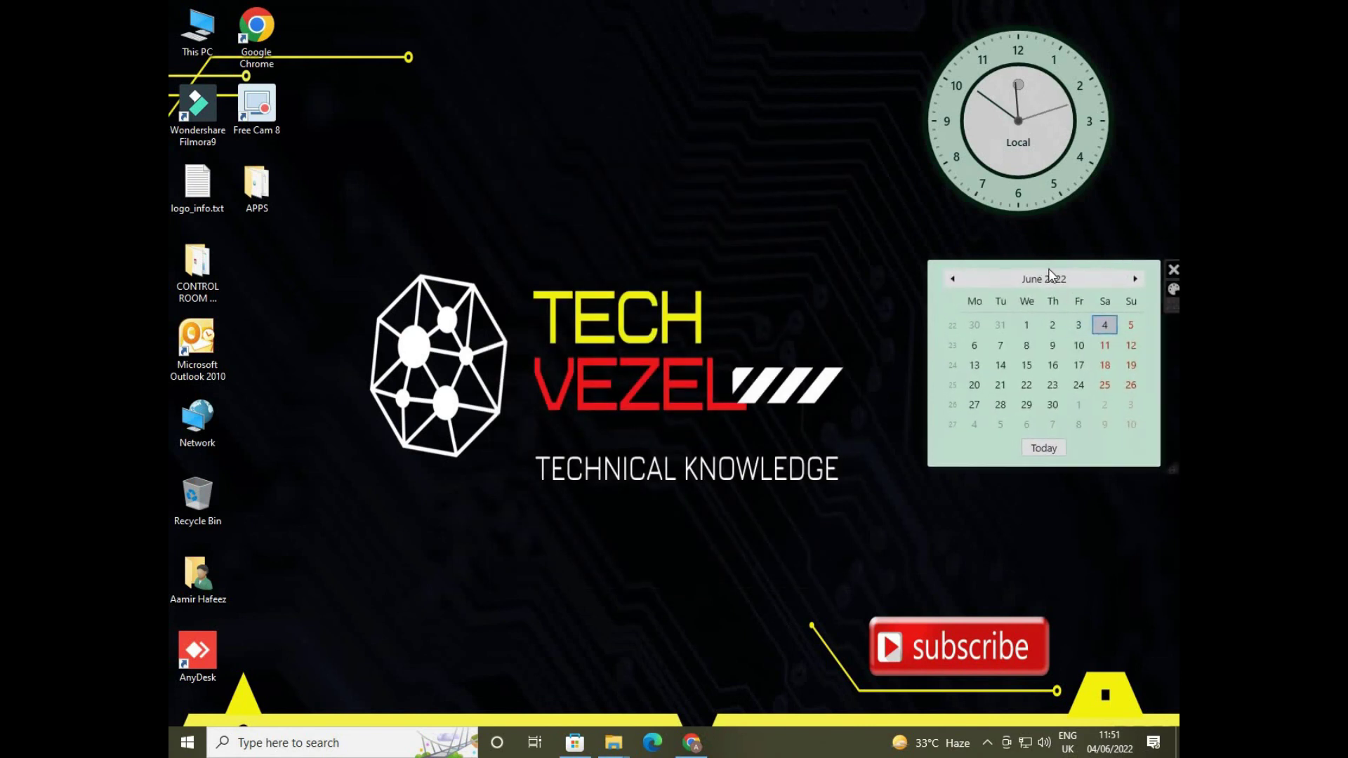
{"action": "left_click_drag", "start_coordinate": [1070, 282], "coordinate": [1048, 268]}
{"action": "left_click_drag", "start_coordinate": [1152, 454], "coordinate": [1161, 464]}
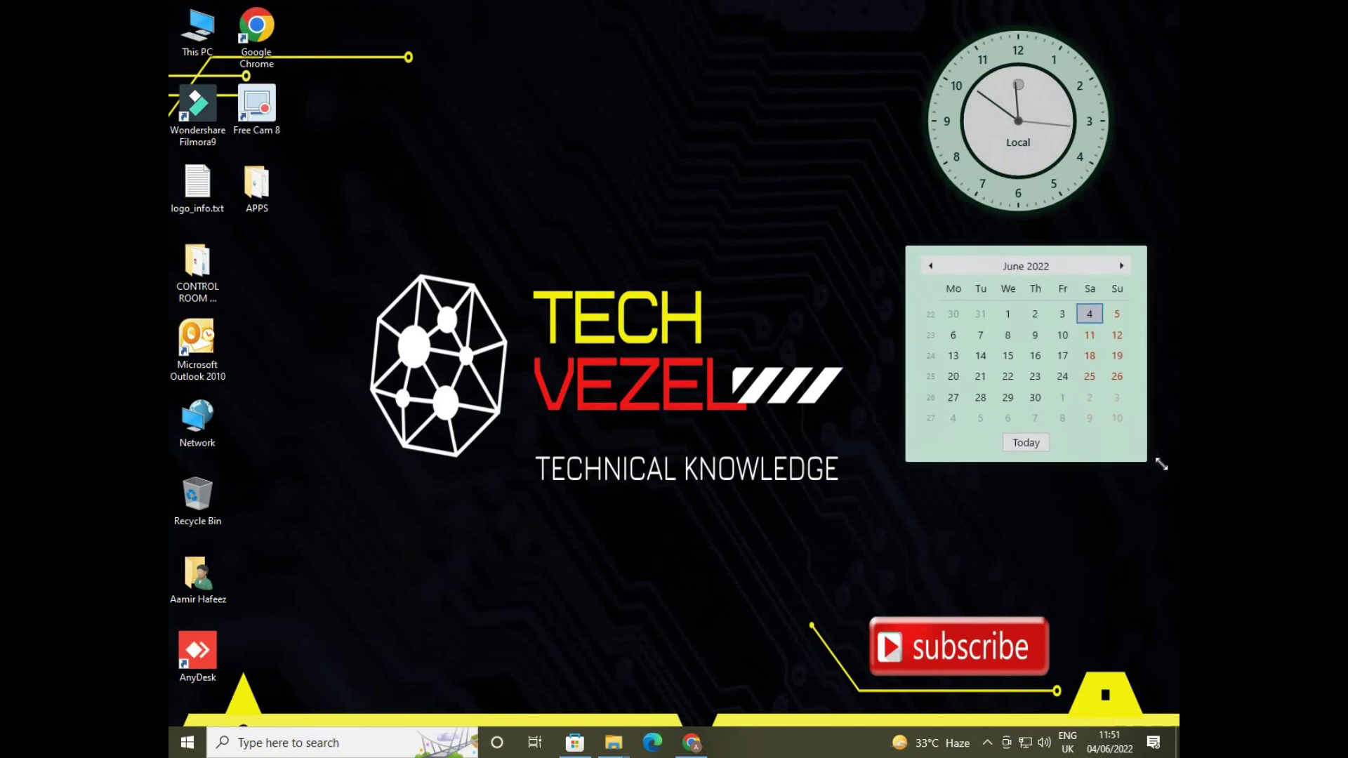
Enlarge the World Clock widget very slightly and refresh the desktop.
{"action": "mouse_move", "coordinate": [1138, 219]}
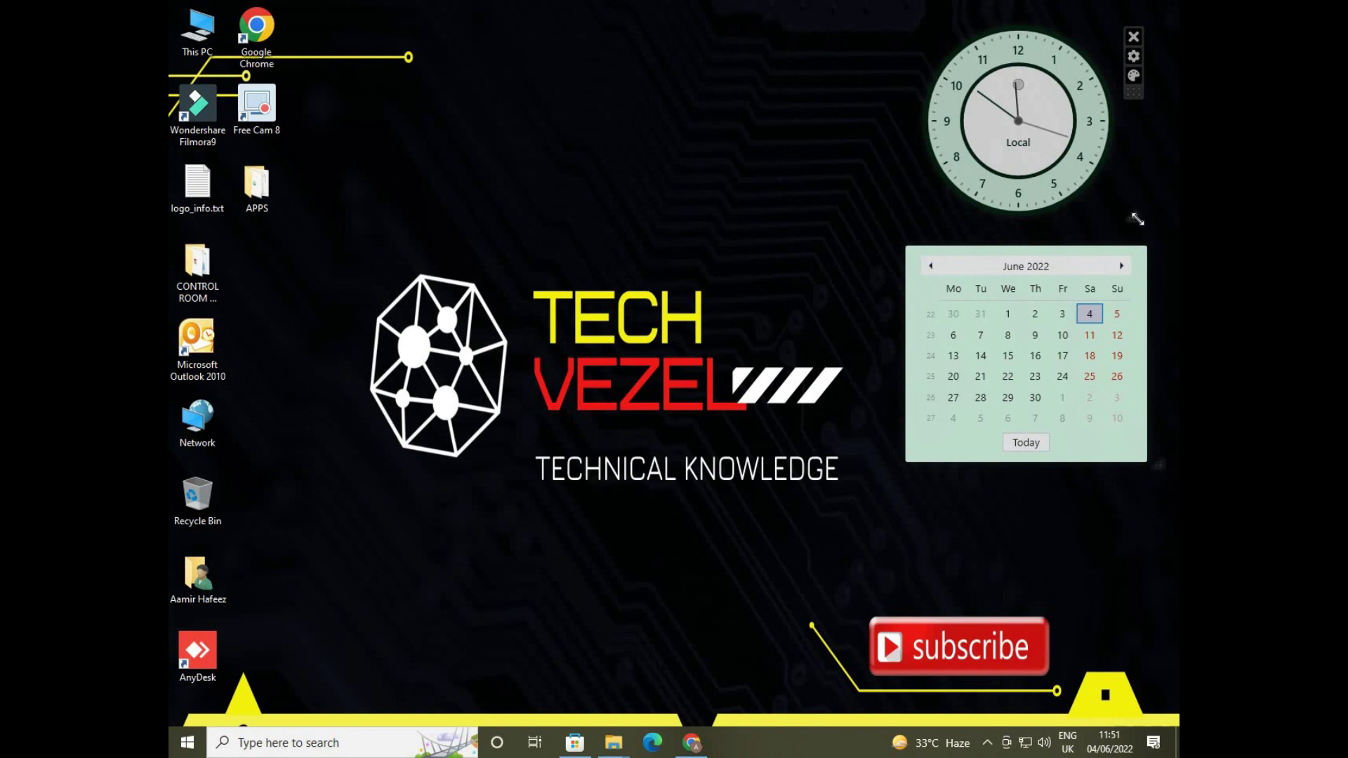
{"action": "left_click_drag", "start_coordinate": [1139, 220], "coordinate": [1142, 222]}
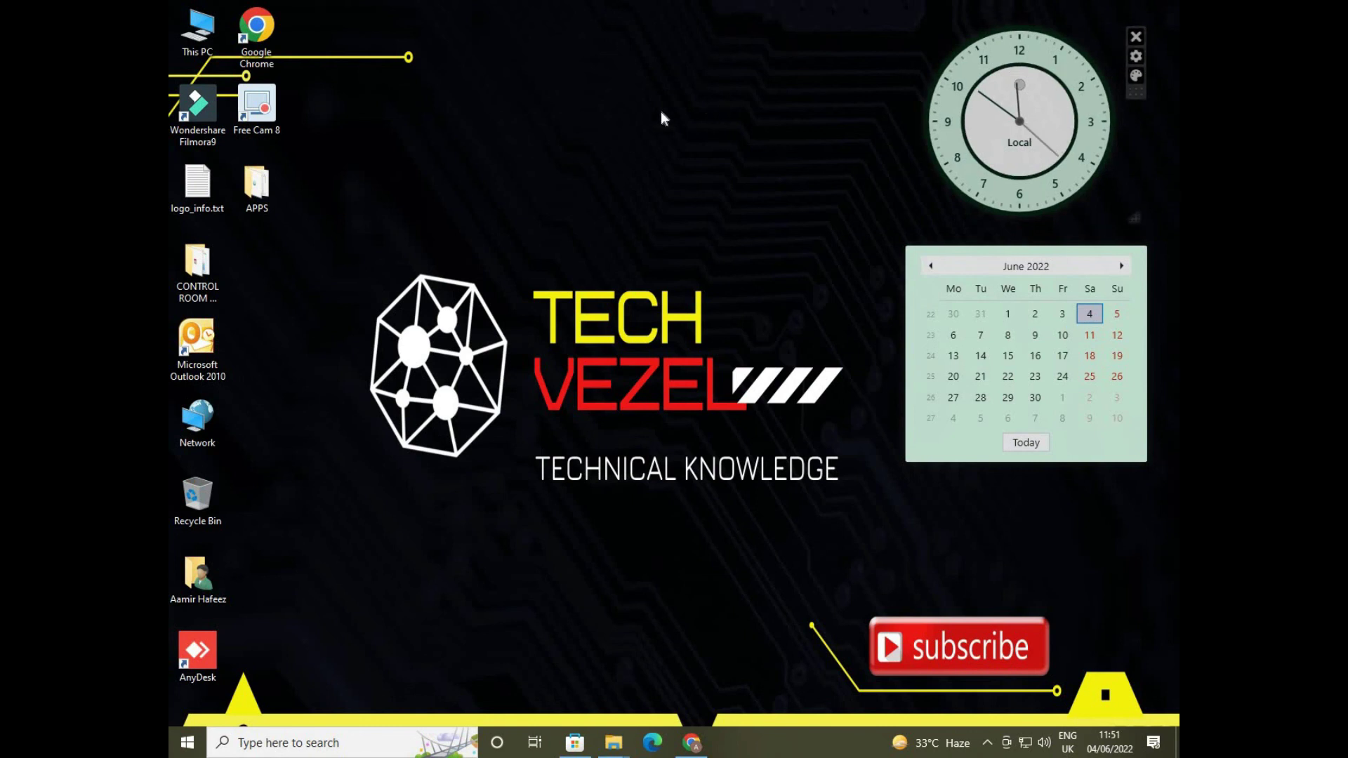
{"action": "right_click", "coordinate": [594, 123]}
{"action": "left_click", "coordinate": [630, 169]}
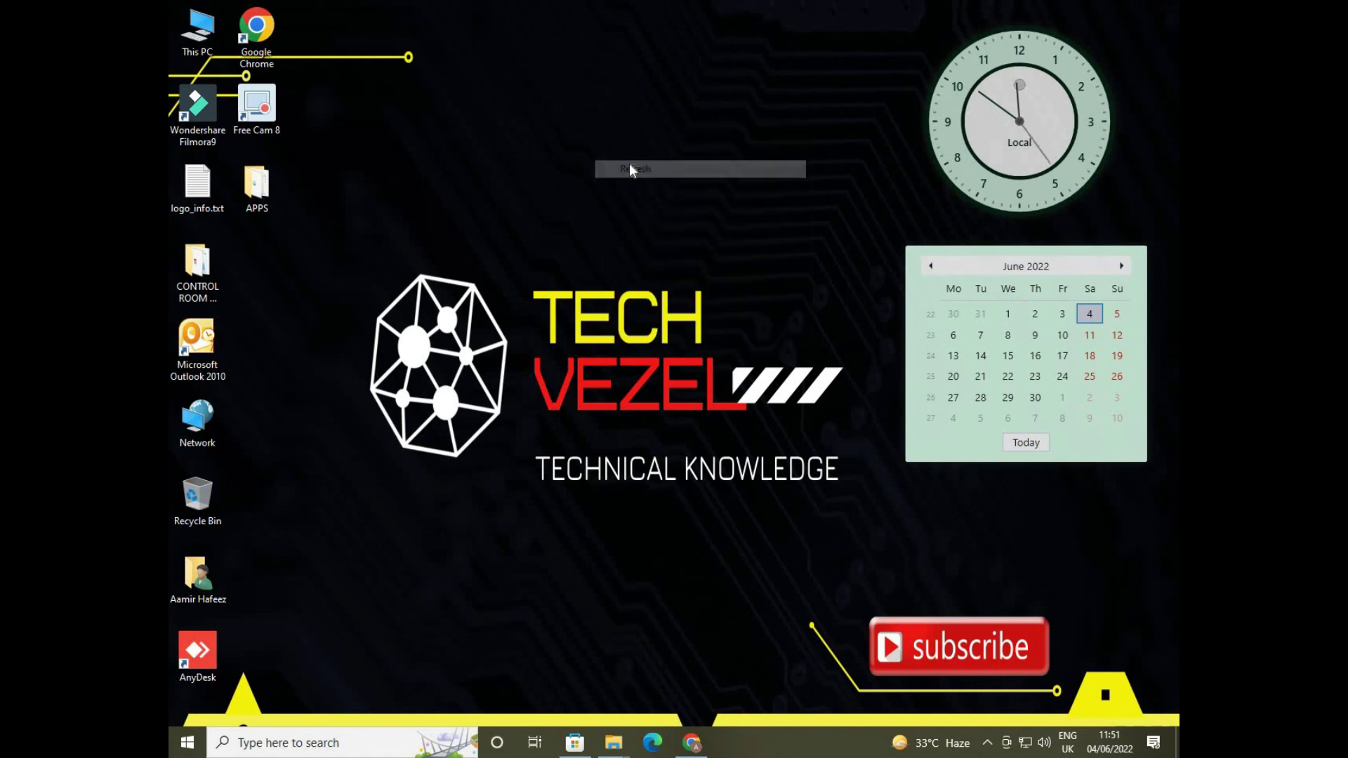